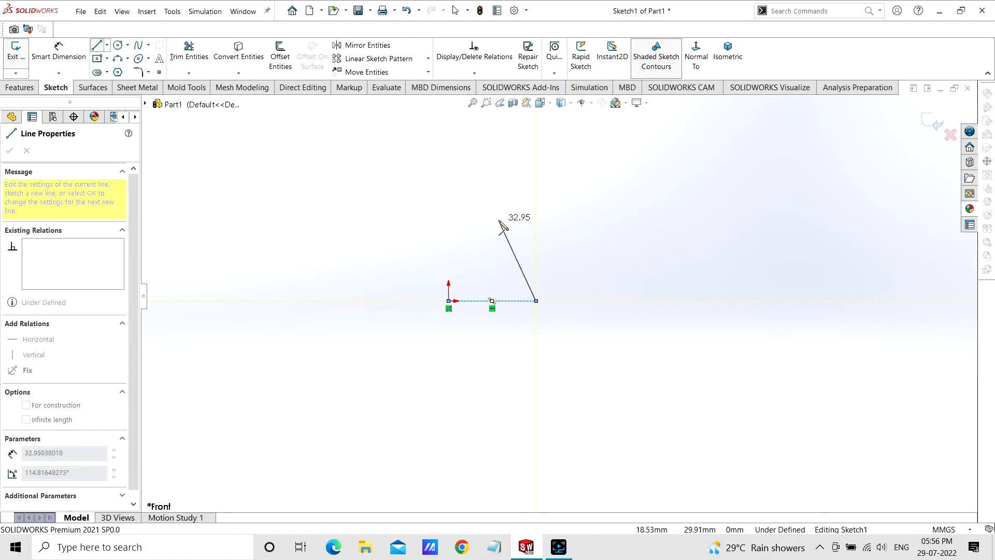
Complete the trapezoid profile with a slanted side about 33 mm long, a horizontal top edge and a vertical line back to the origin.
{"action": "left_click", "coordinate": [500, 221]}
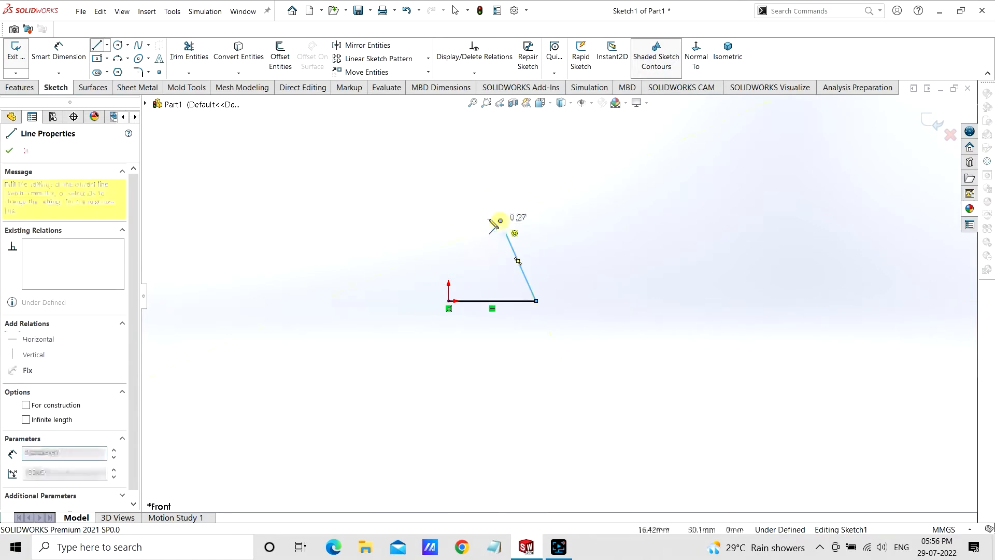
{"action": "left_click", "coordinate": [449, 220]}
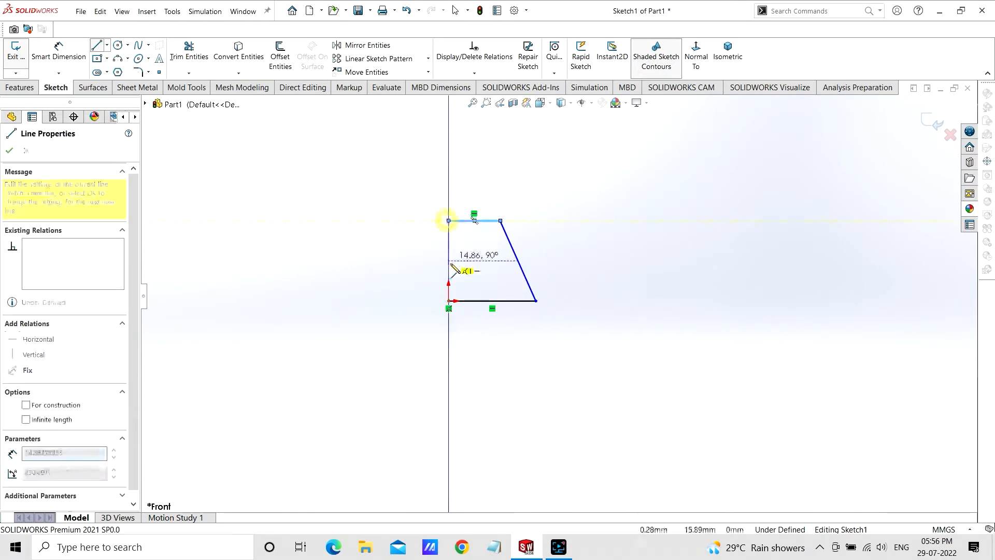
{"action": "left_click", "coordinate": [449, 301]}
{"action": "right_click", "coordinate": [393, 259]}
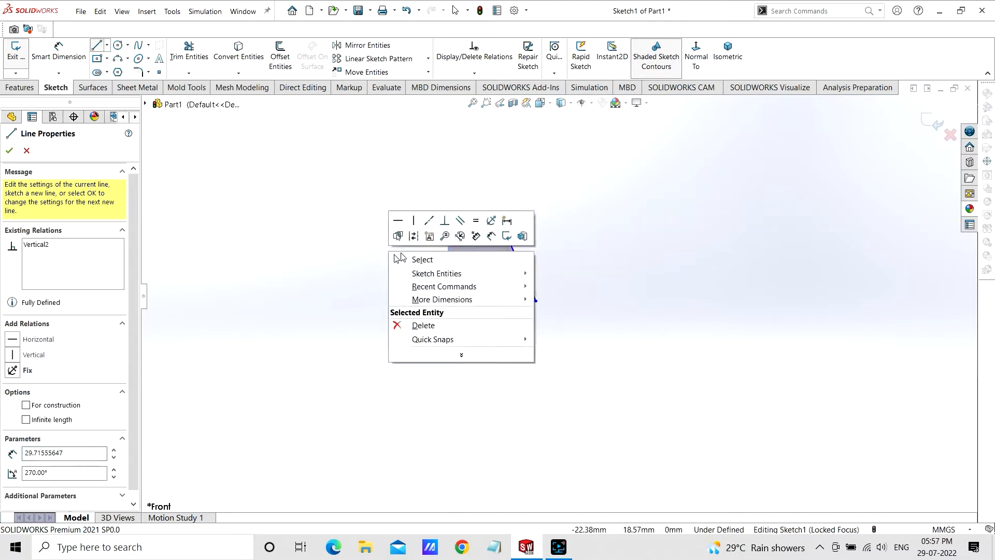
{"action": "left_click", "coordinate": [425, 264]}
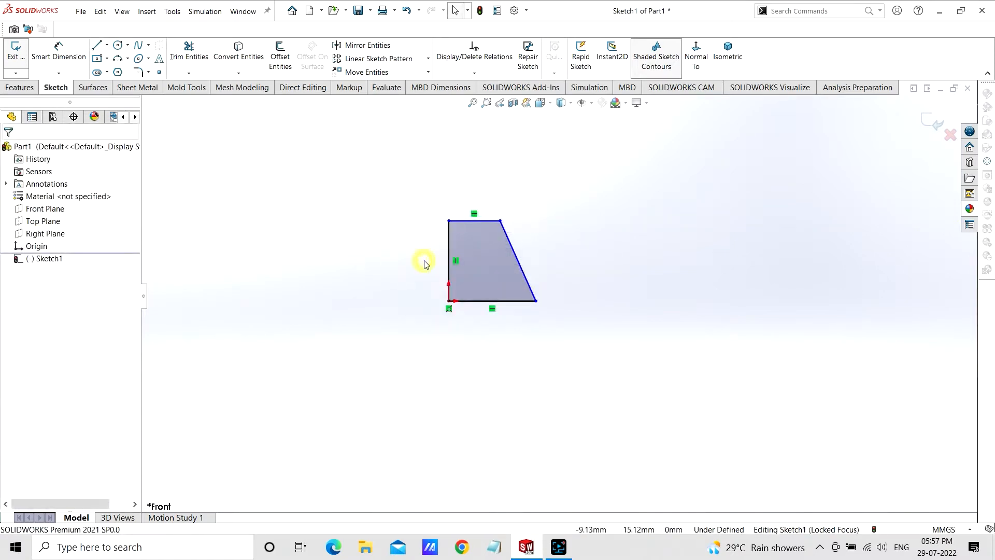
Dimension the bottom edge of the trapezoid profile to 10 mm.
{"action": "left_click", "coordinate": [58, 51]}
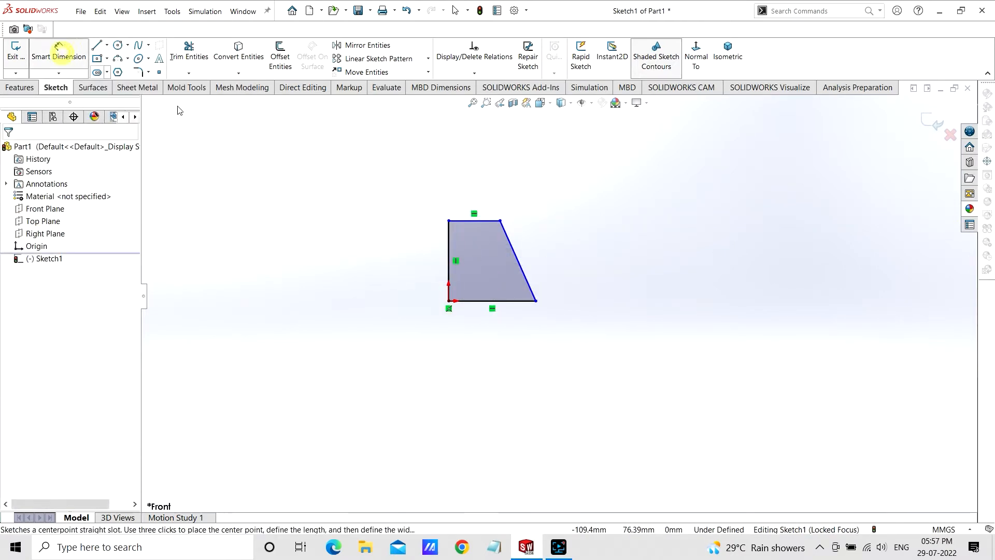
{"action": "left_click", "coordinate": [502, 304]}
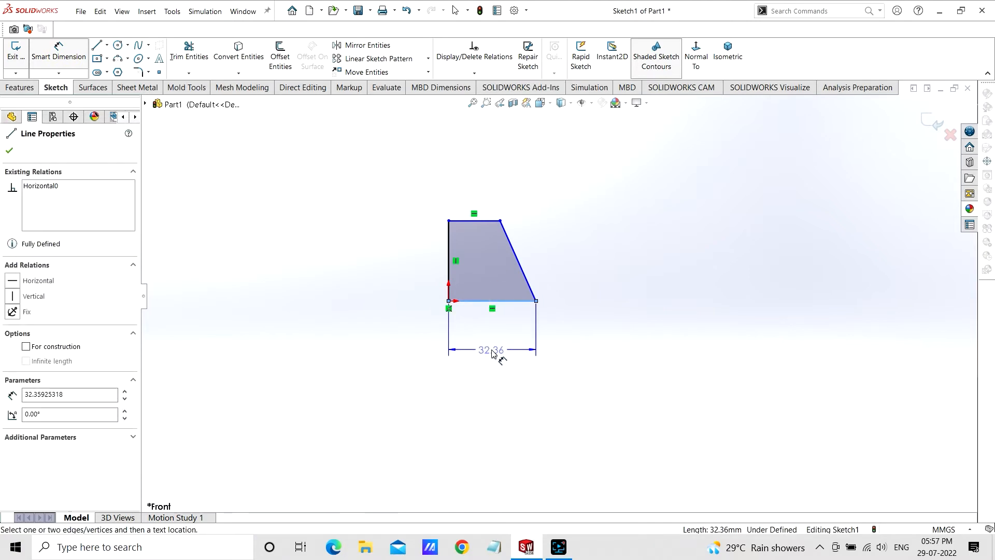
{"action": "left_click", "coordinate": [493, 351]}
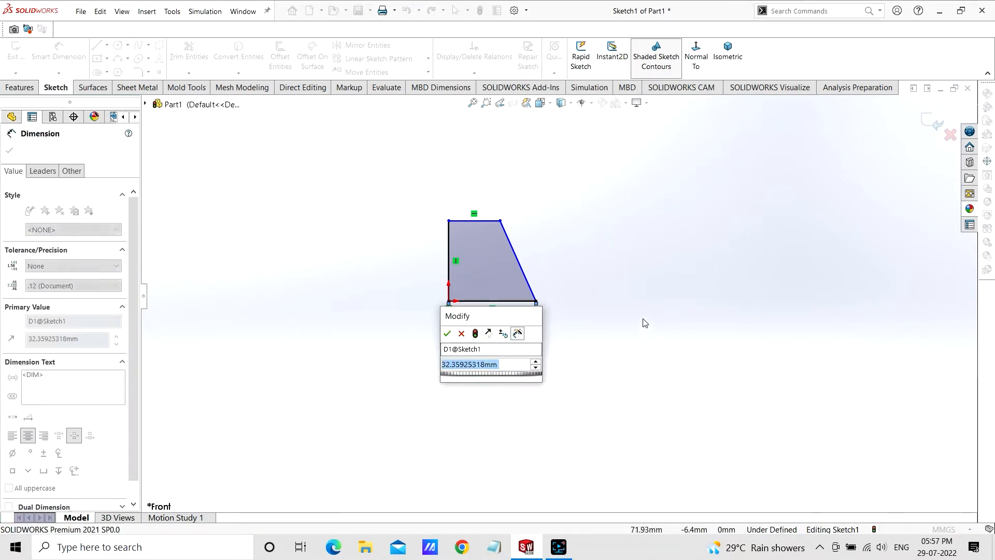
{"action": "type", "text": "1"}
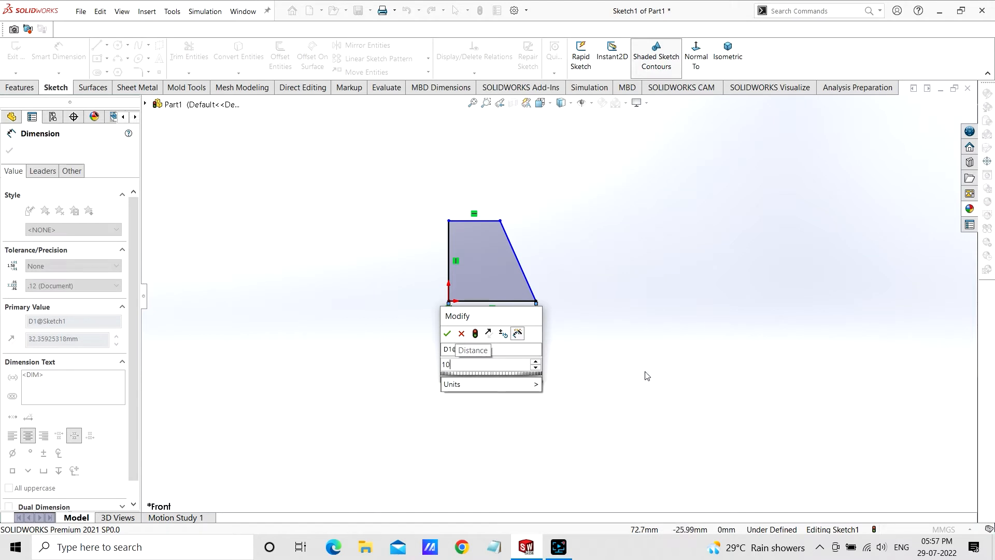
{"action": "type", "text": "0"}
{"action": "key", "text": "Return"}
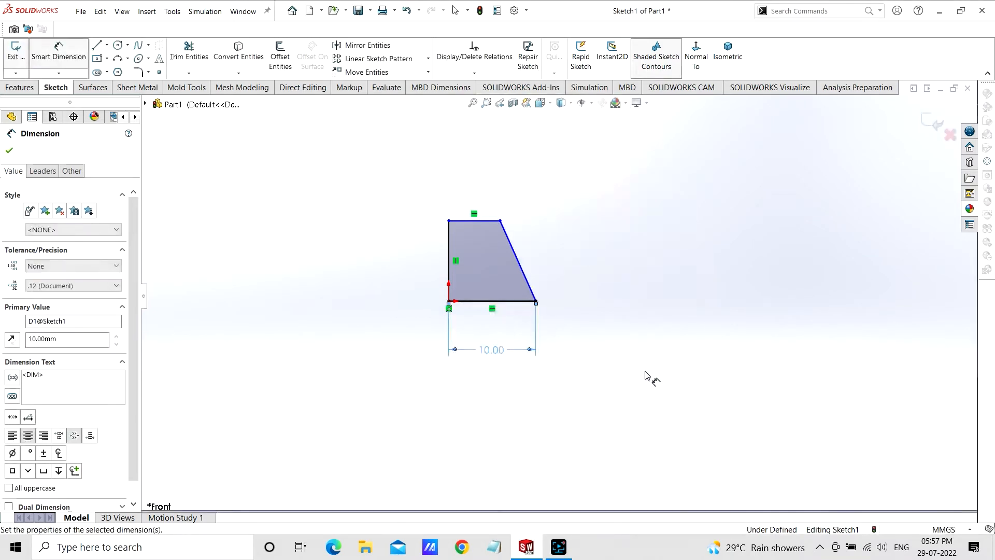
Dimension the top edge of the trapezoid profile to 6 mm.
{"action": "left_click", "coordinate": [481, 226]}
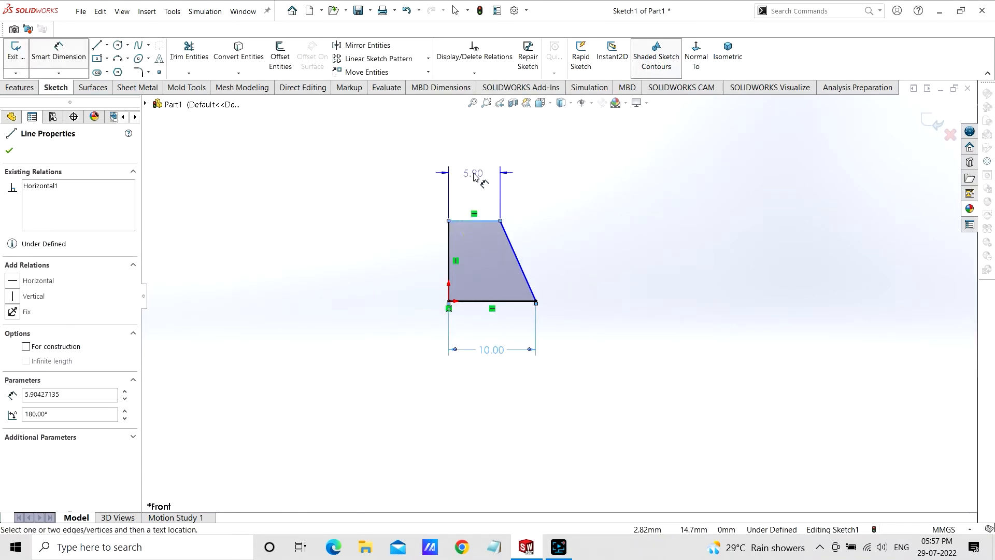
{"action": "left_click", "coordinate": [474, 177]}
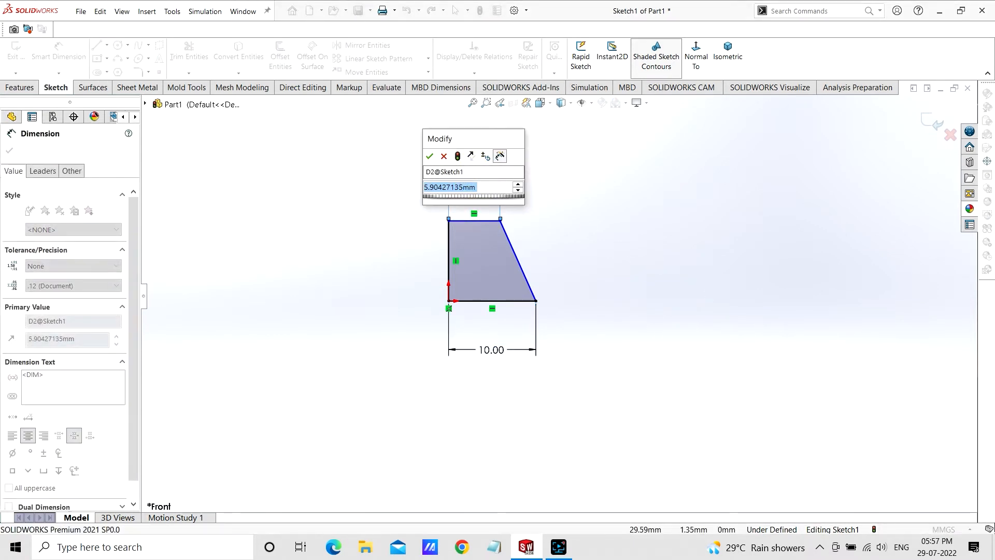
{"action": "type", "text": "6"}
{"action": "key", "text": "Return"}
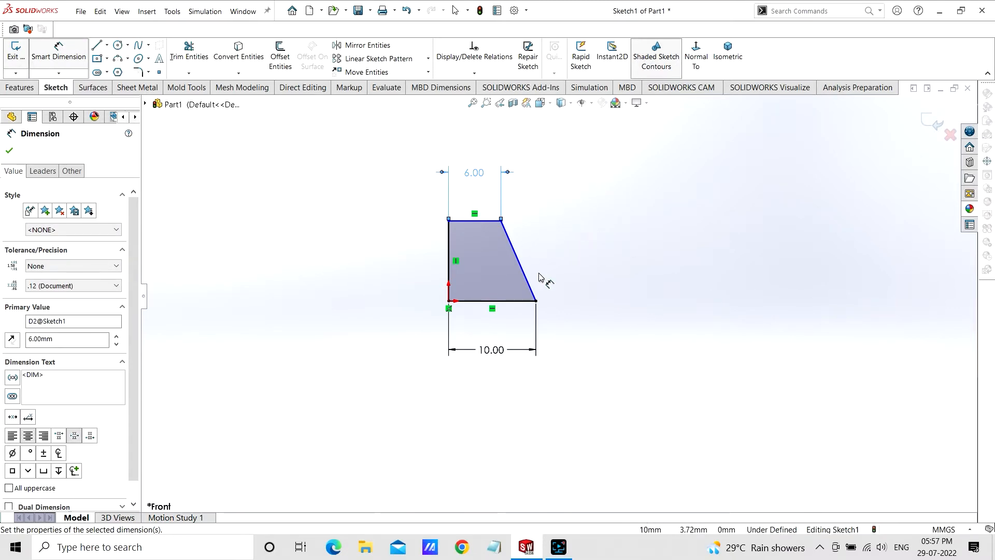
Dimension the profile's height between its top and bottom edges to 10 mm.
{"action": "left_click", "coordinate": [484, 220]}
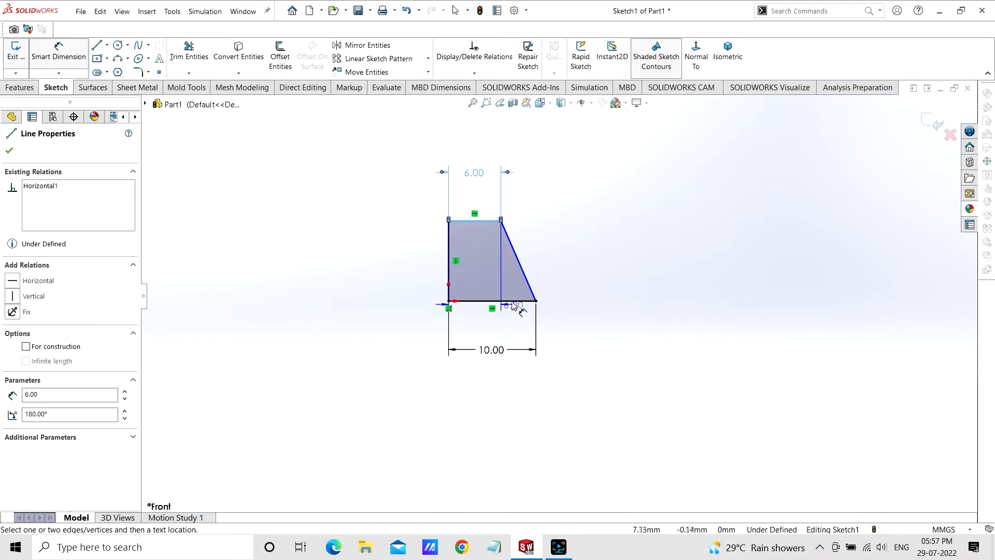
{"action": "left_click", "coordinate": [505, 300]}
{"action": "left_click", "coordinate": [600, 262]}
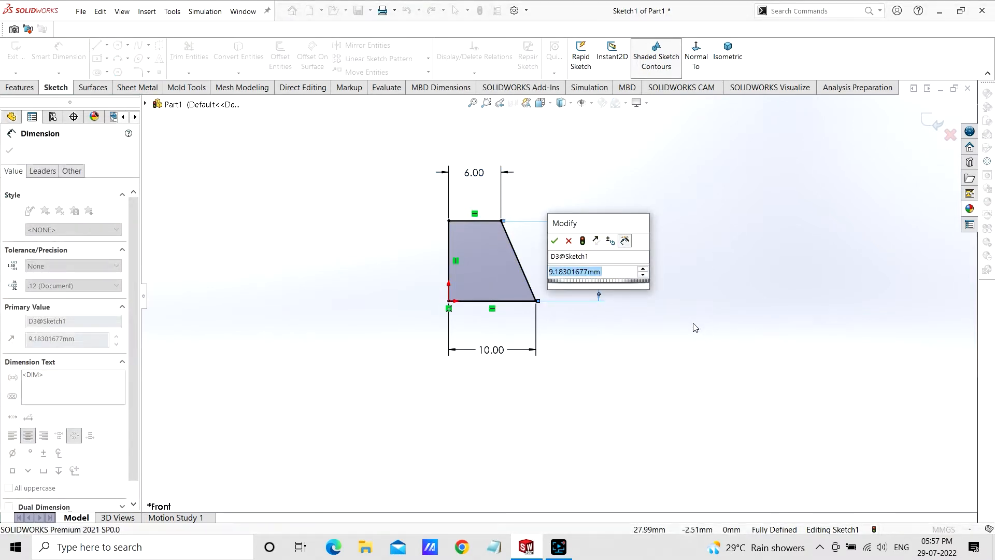
{"action": "type", "text": "1"}
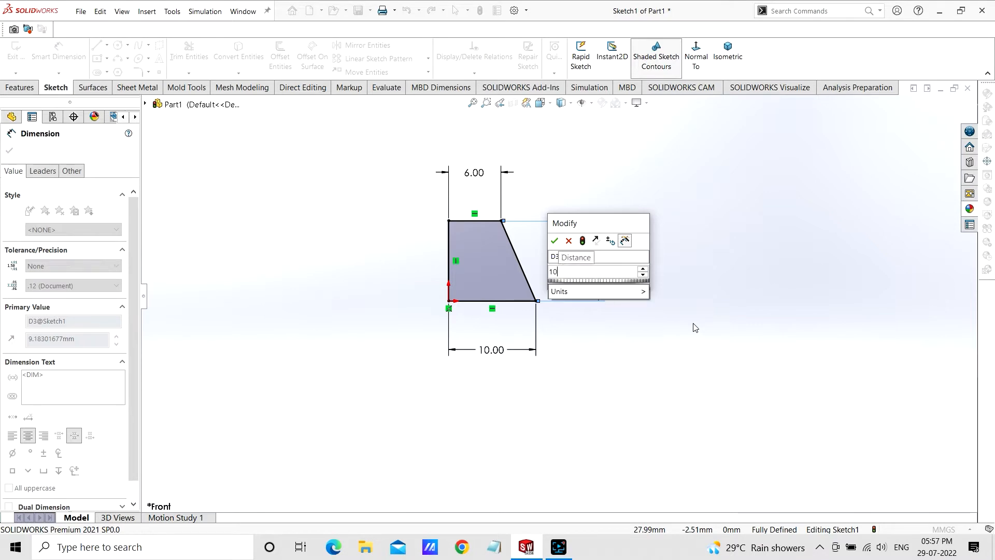
{"action": "type", "text": "0"}
{"action": "key", "text": "Return"}
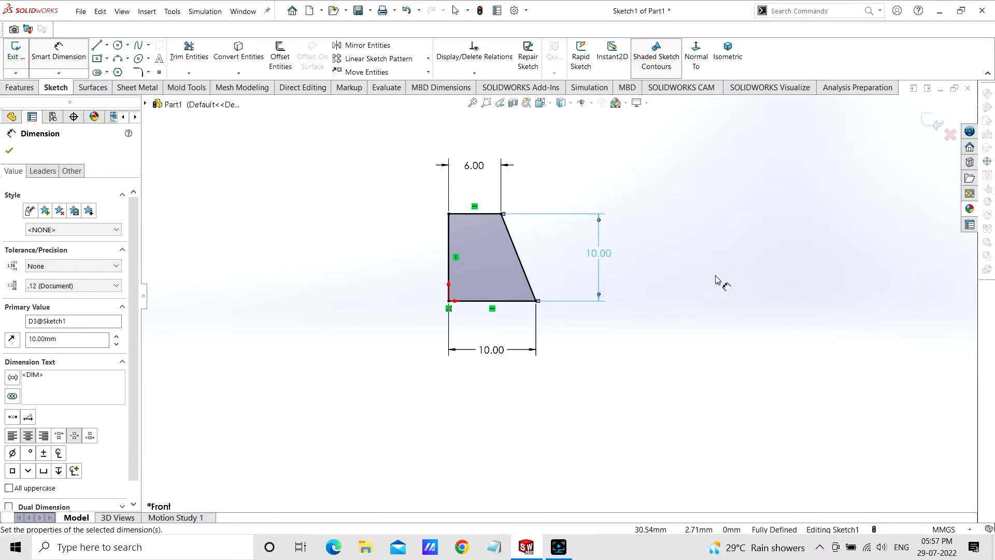
{"action": "scroll", "coordinate": [458, 235], "scroll_direction": "down", "scroll_amount": 1}
{"action": "scroll", "coordinate": [480, 247], "scroll_direction": "up", "scroll_amount": 1}
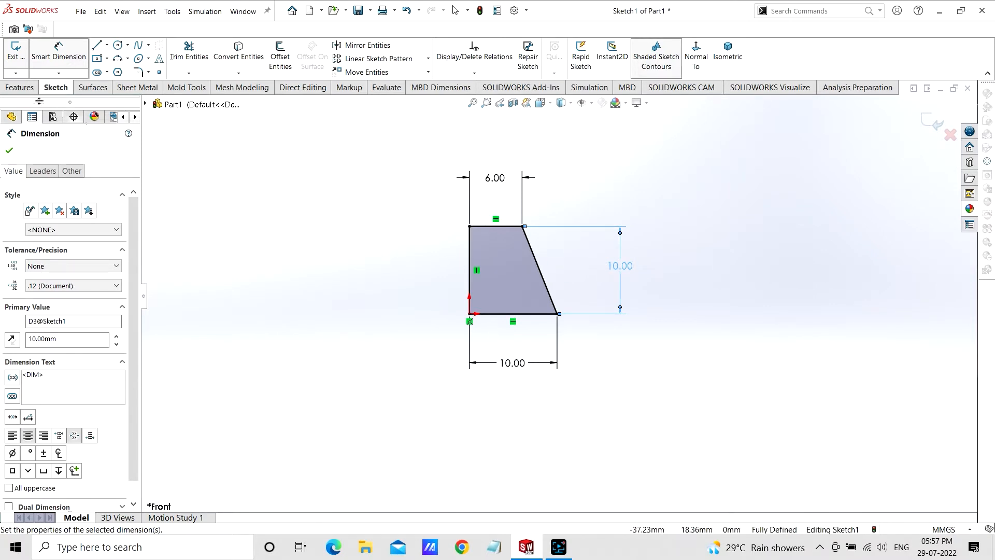
{"action": "left_click", "coordinate": [19, 87]}
{"action": "left_click", "coordinate": [21, 60]}
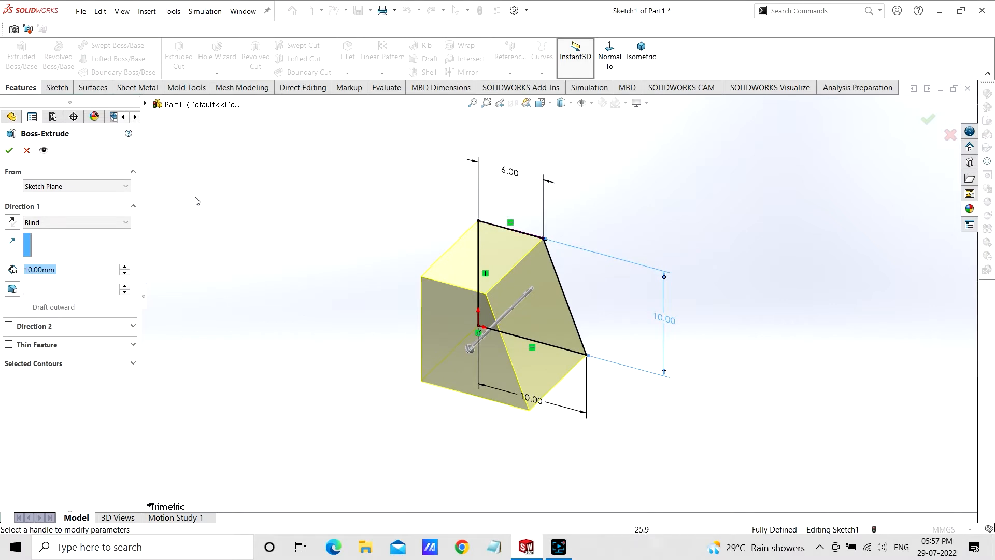
{"action": "left_click", "coordinate": [27, 151]}
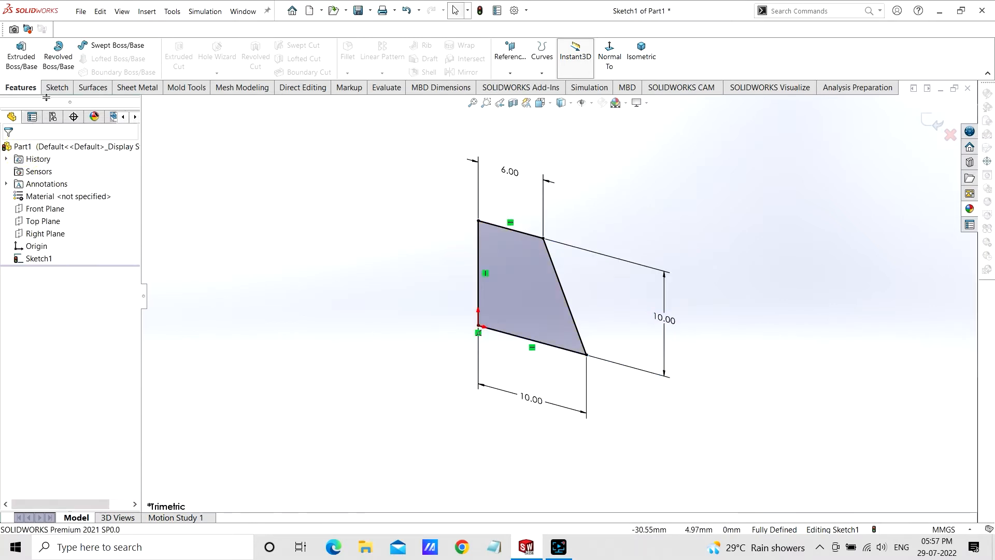
Revolve the trapezoid profile 360 degrees about its vertical edge as a solid boss.
{"action": "left_click", "coordinate": [58, 57]}
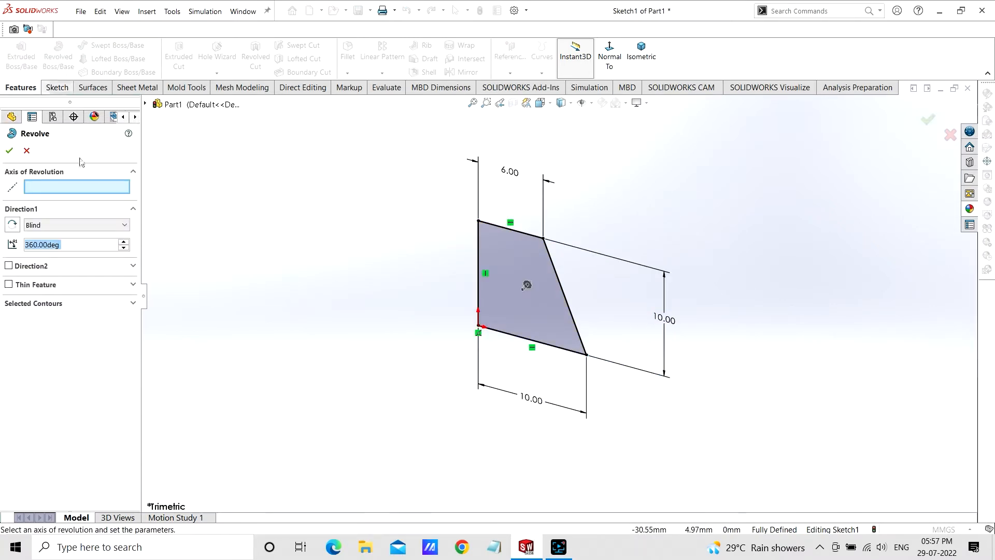
{"action": "left_click", "coordinate": [478, 281]}
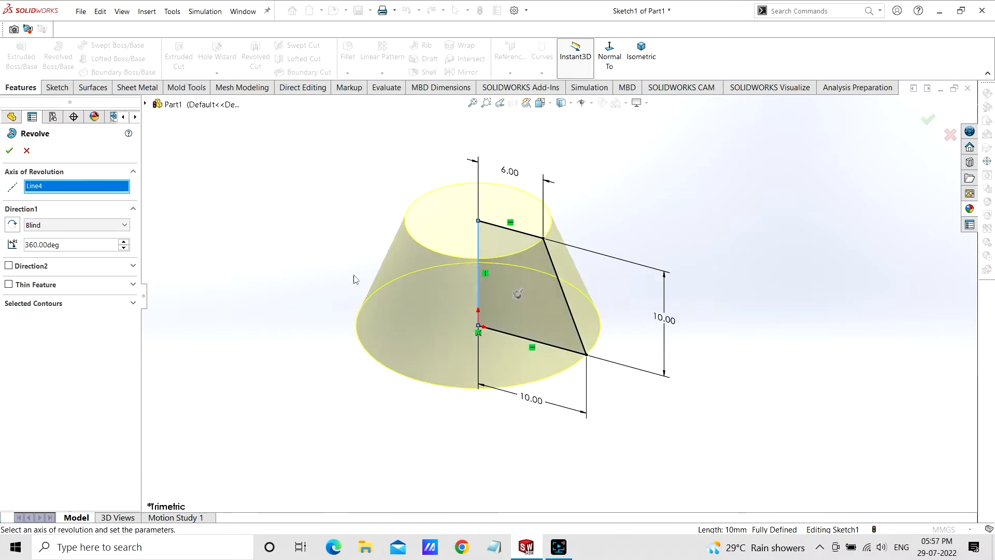
{"action": "left_click", "coordinate": [9, 151]}
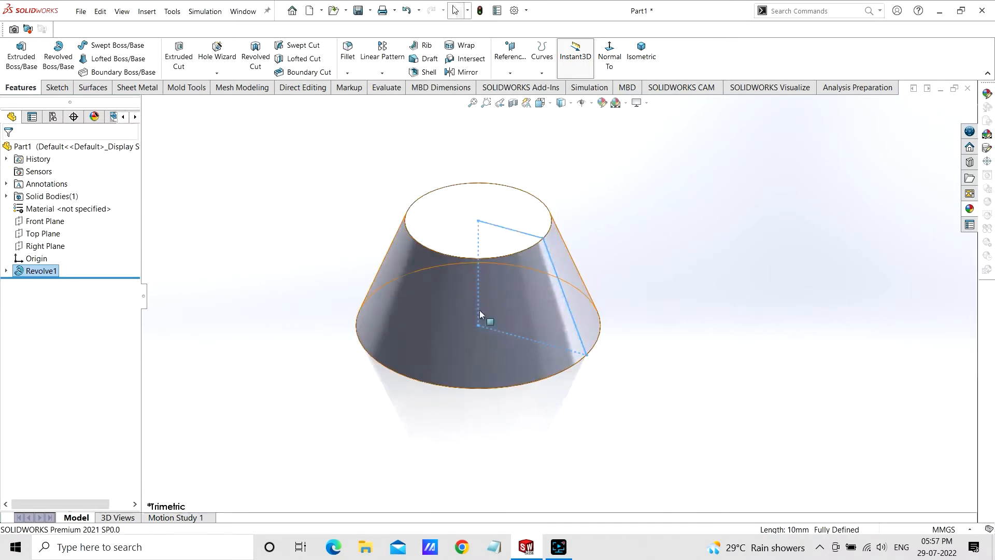
Start a new sketch on the Front Plane.
{"action": "middle_click_drag", "start_coordinate": [617, 312], "coordinate": [663, 357]}
{"action": "scroll", "coordinate": [640, 367], "scroll_direction": "down", "scroll_amount": 3}
{"action": "scroll", "coordinate": [588, 273], "scroll_direction": "up", "scroll_amount": 3}
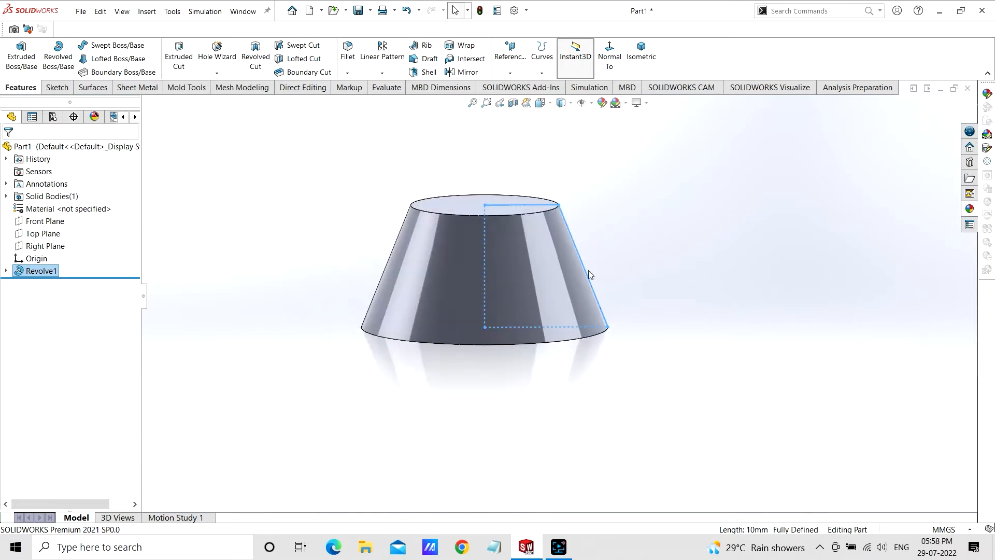
{"action": "left_click", "coordinate": [613, 237]}
{"action": "middle_click_drag", "start_coordinate": [626, 235], "coordinate": [632, 224]}
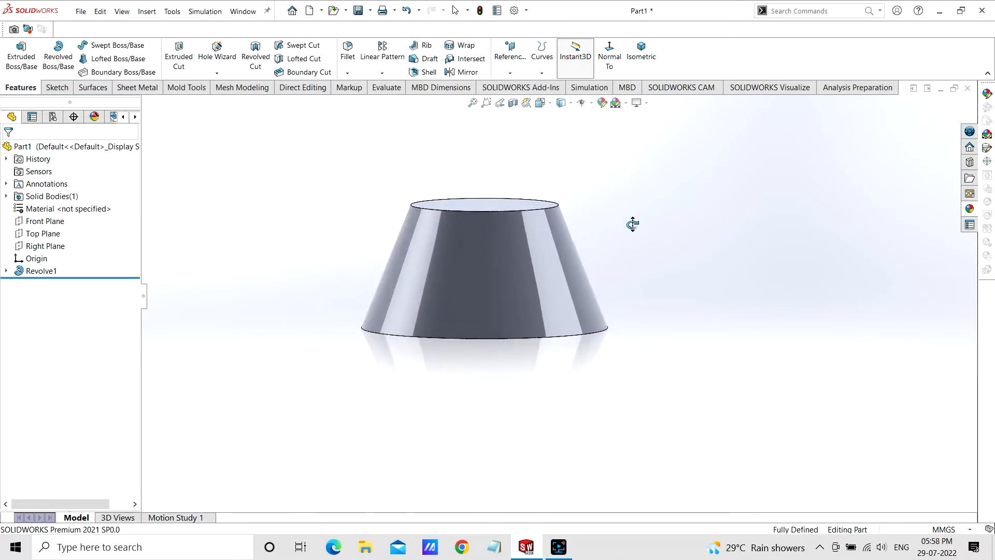
{"action": "left_click", "coordinate": [45, 221]}
{"action": "left_click", "coordinate": [67, 200]}
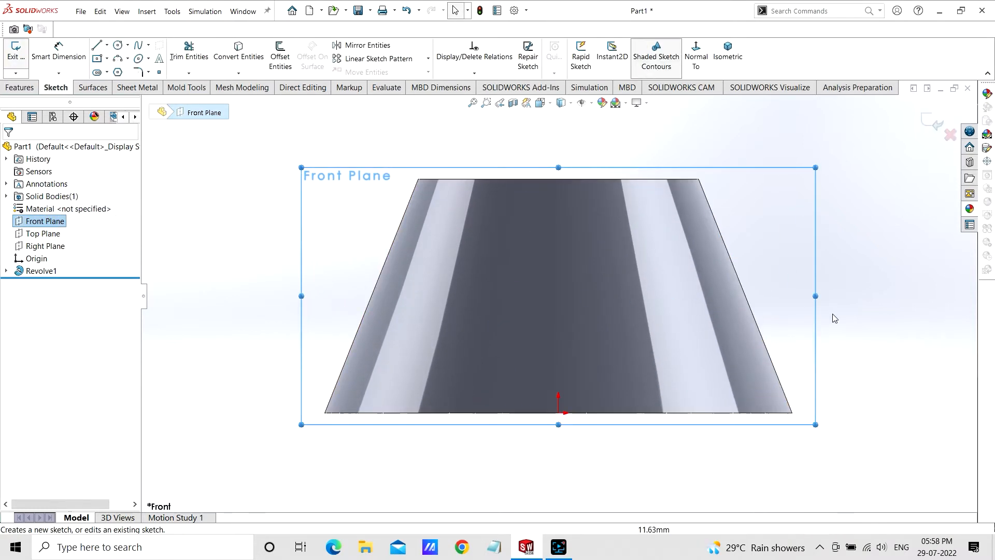
{"action": "scroll", "coordinate": [861, 283], "scroll_direction": "up", "scroll_amount": 2}
{"action": "scroll", "coordinate": [828, 272], "scroll_direction": "down", "scroll_amount": 1}
{"action": "scroll", "coordinate": [824, 273], "scroll_direction": "up", "scroll_amount": 2}
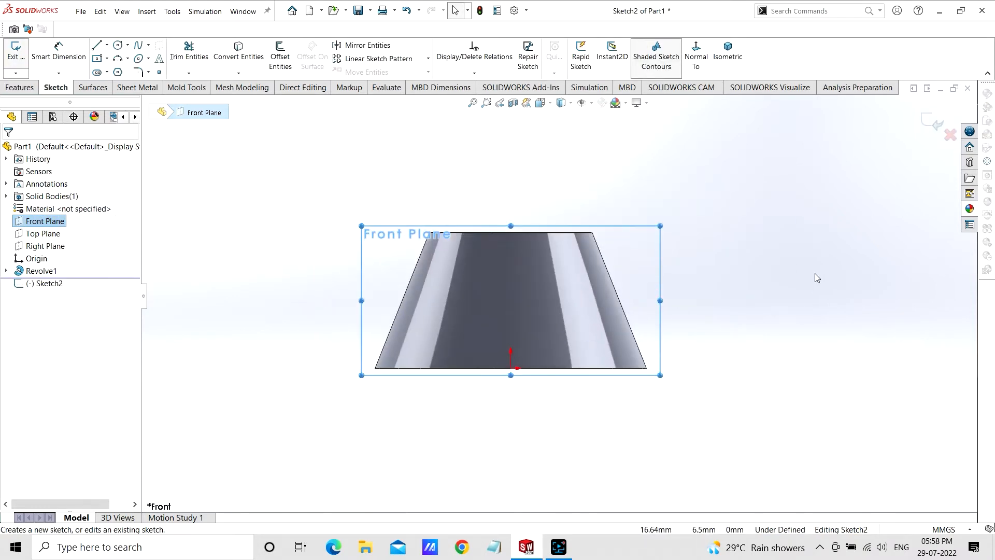
Sketch a line chain from the cone's upper right corner: about 1.5 mm horizontal, about 8.6 mm up and outward, horizontal outward, then to the lower right corner.
{"action": "left_click", "coordinate": [97, 46]}
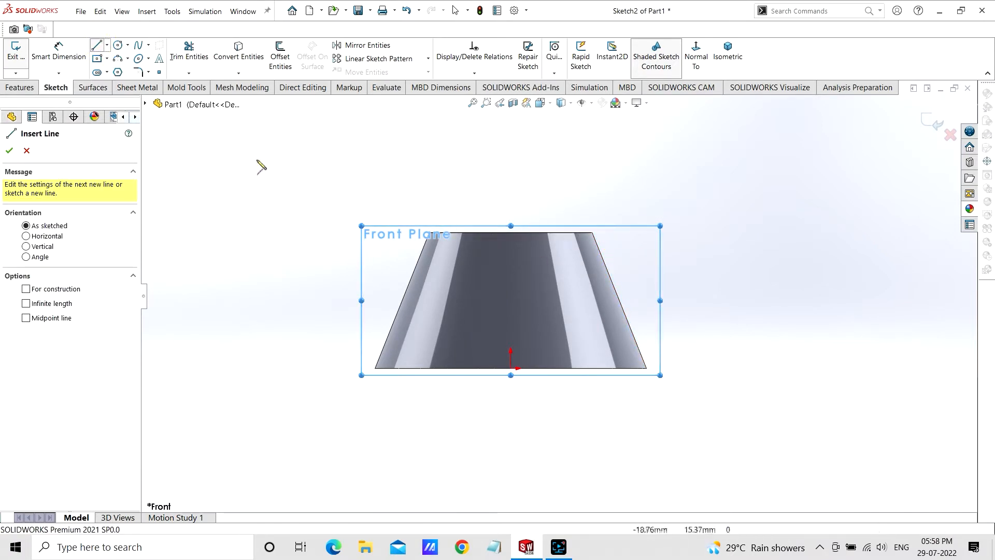
{"action": "scroll", "coordinate": [675, 294], "scroll_direction": "up", "scroll_amount": 2}
{"action": "scroll", "coordinate": [655, 265], "scroll_direction": "down", "scroll_amount": 1}
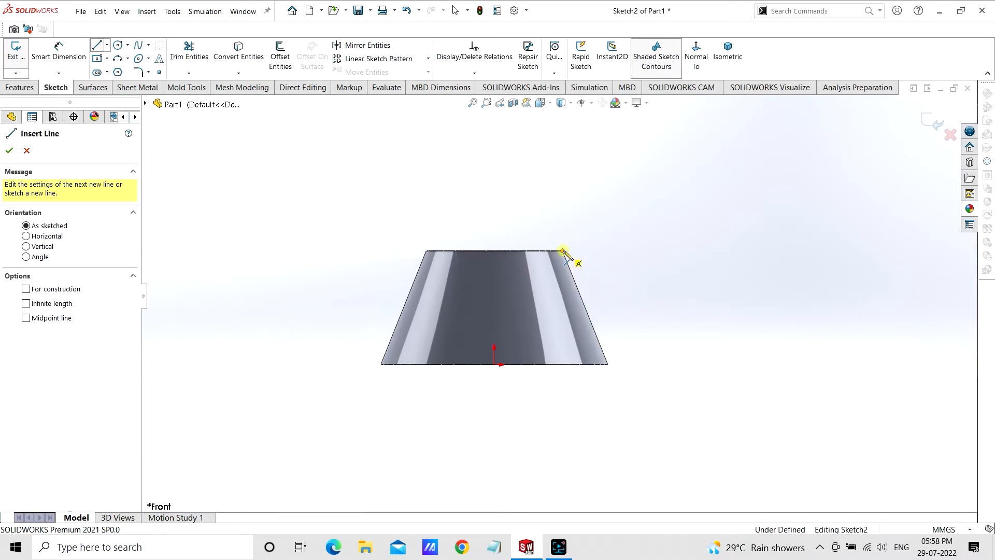
{"action": "left_click", "coordinate": [564, 251]}
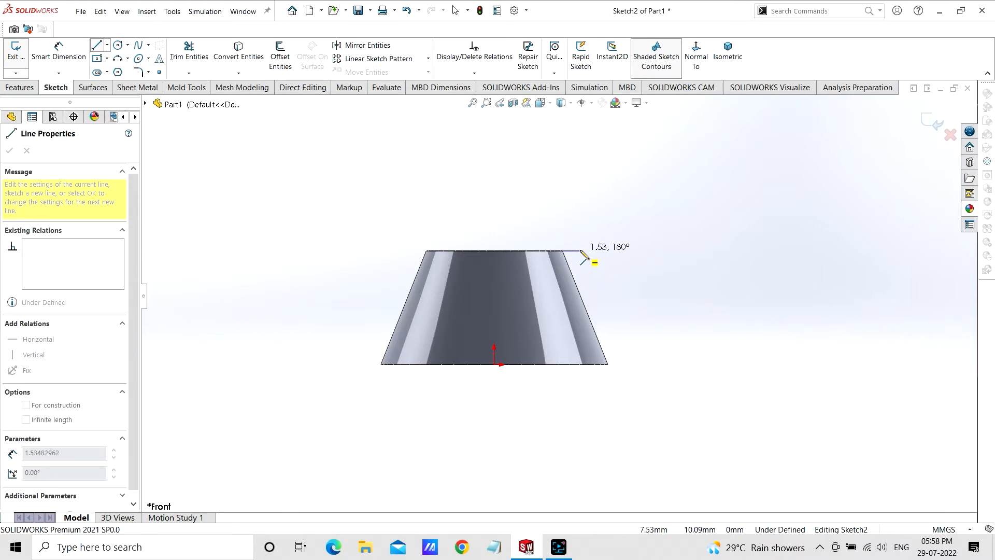
{"action": "left_click", "coordinate": [581, 251]}
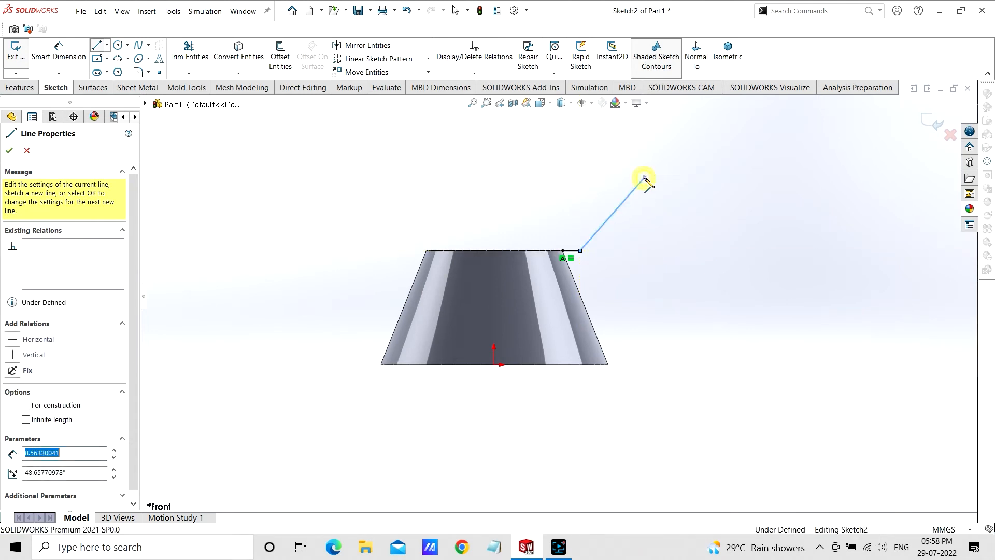
{"action": "left_click", "coordinate": [644, 177]}
{"action": "left_click", "coordinate": [731, 177]}
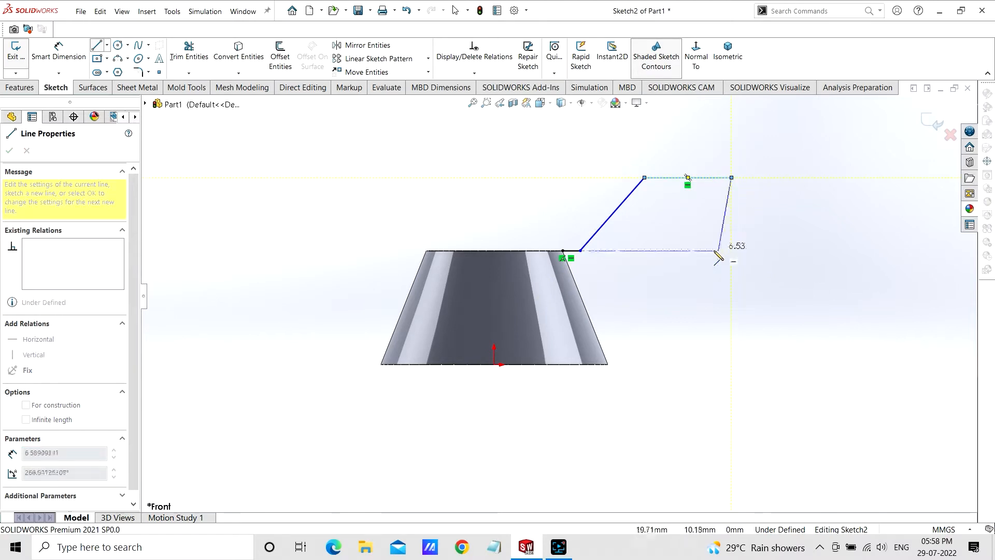
{"action": "left_click", "coordinate": [609, 366]}
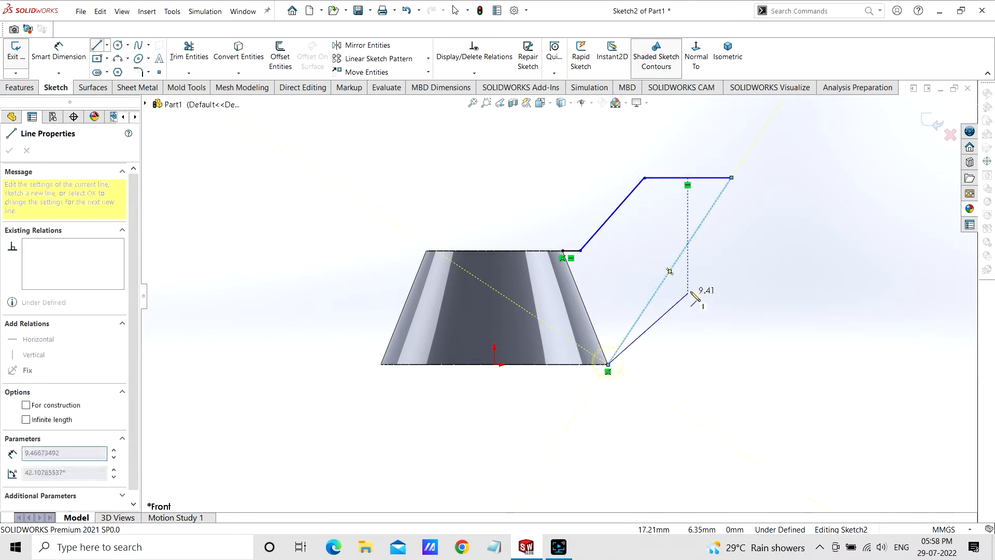
{"action": "right_click", "coordinate": [735, 296]}
{"action": "left_click", "coordinate": [756, 298]}
Dimension the inner slanted line rising from the short horizontal segment to 10 mm.
{"action": "scroll", "coordinate": [674, 207], "scroll_direction": "down", "scroll_amount": 2}
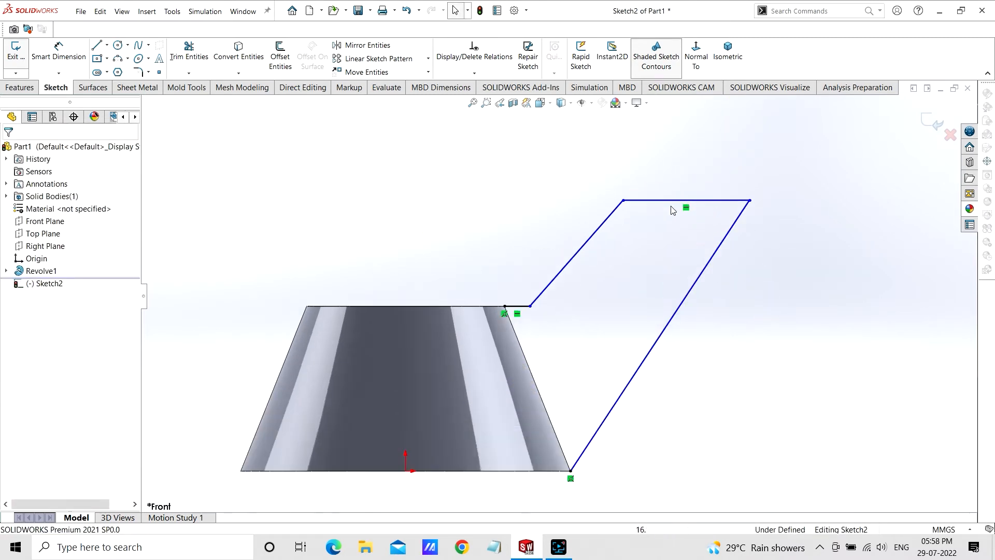
{"action": "scroll", "coordinate": [672, 215], "scroll_direction": "up", "scroll_amount": 2}
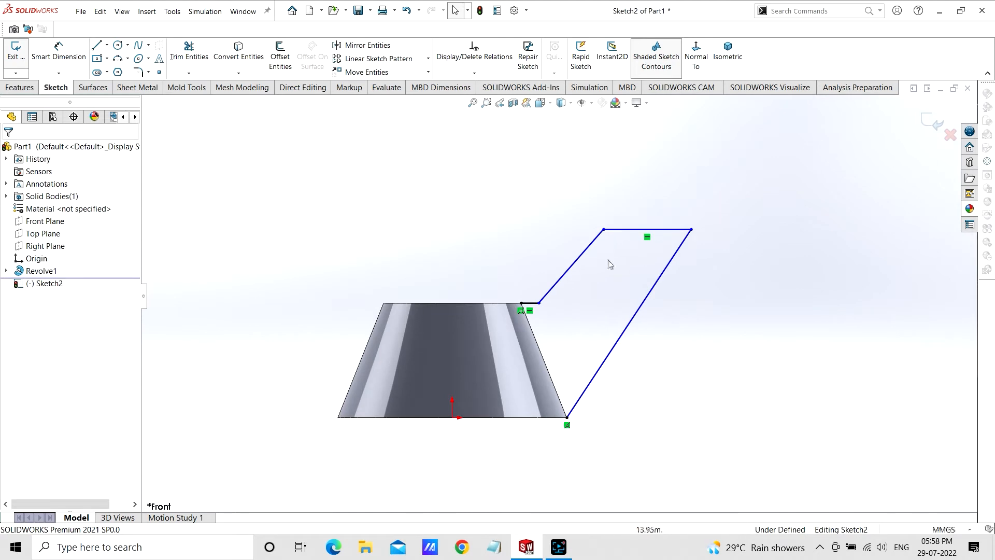
{"action": "left_click", "coordinate": [54, 63]}
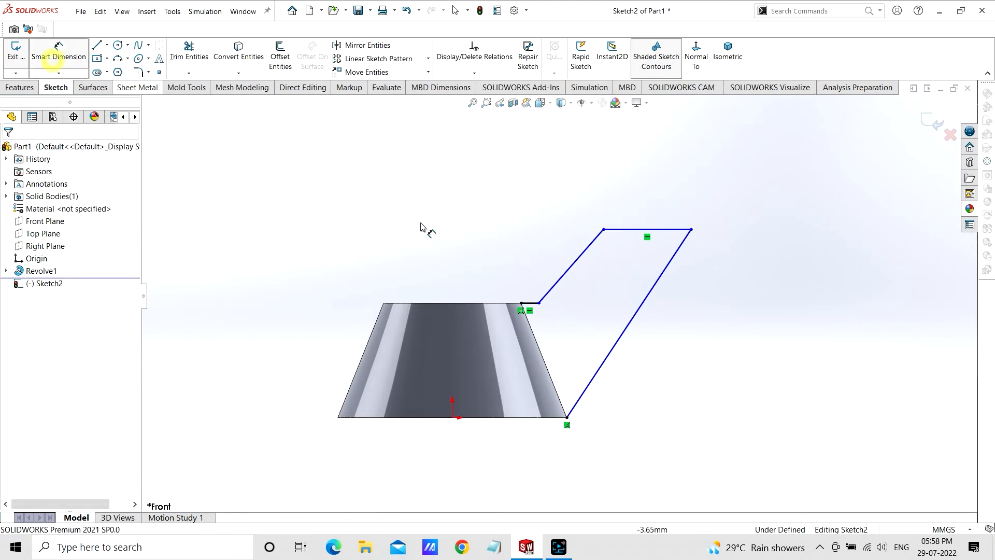
{"action": "left_click", "coordinate": [570, 278]}
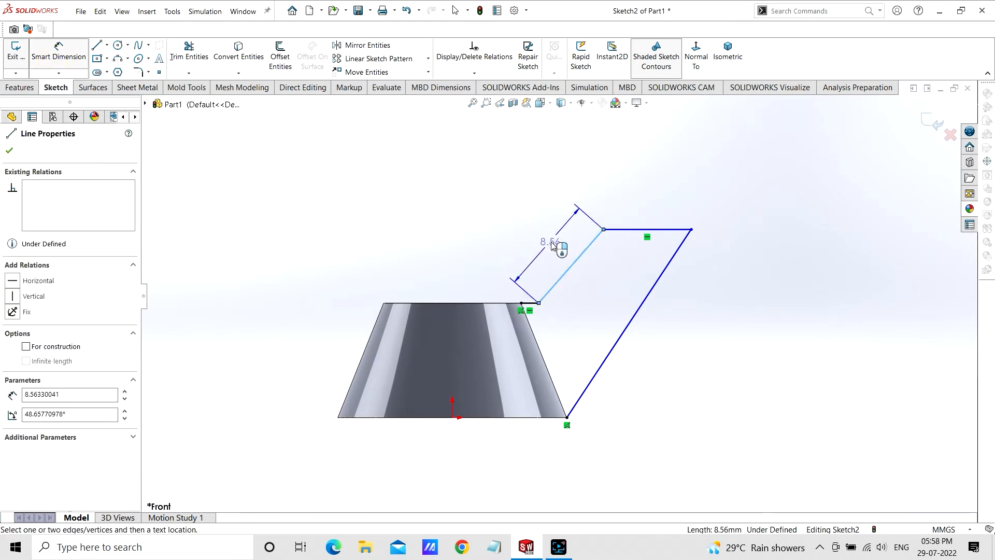
{"action": "left_click", "coordinate": [556, 248]}
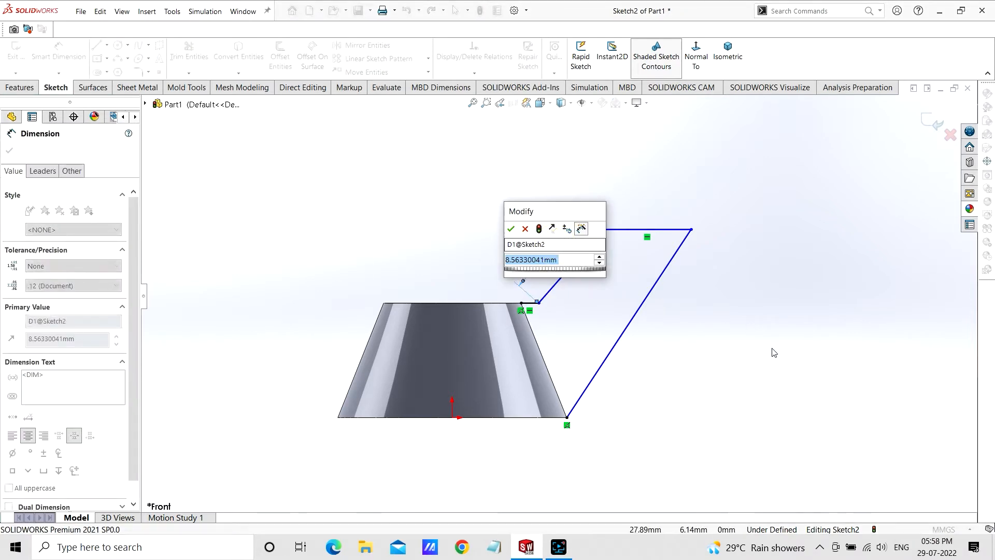
{"action": "type", "text": "10"}
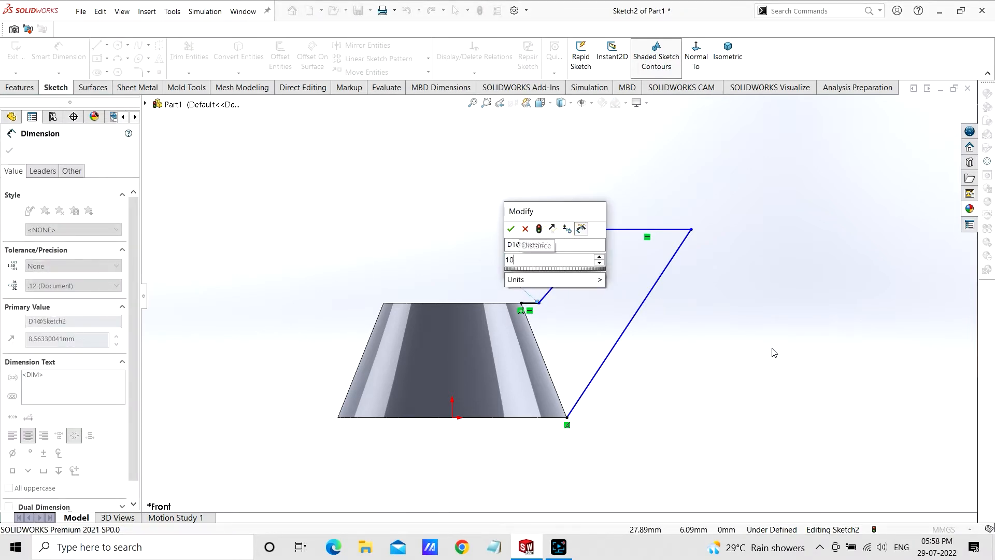
{"action": "key", "text": "Return"}
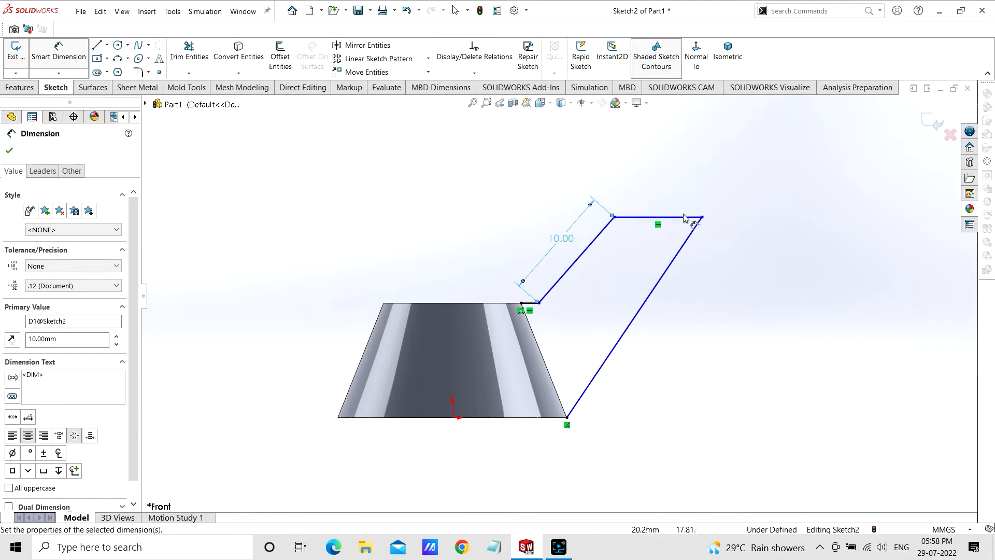
Dimension the profile's upper horizontal line to 6 mm.
{"action": "left_click", "coordinate": [658, 217]}
{"action": "left_click", "coordinate": [659, 192]}
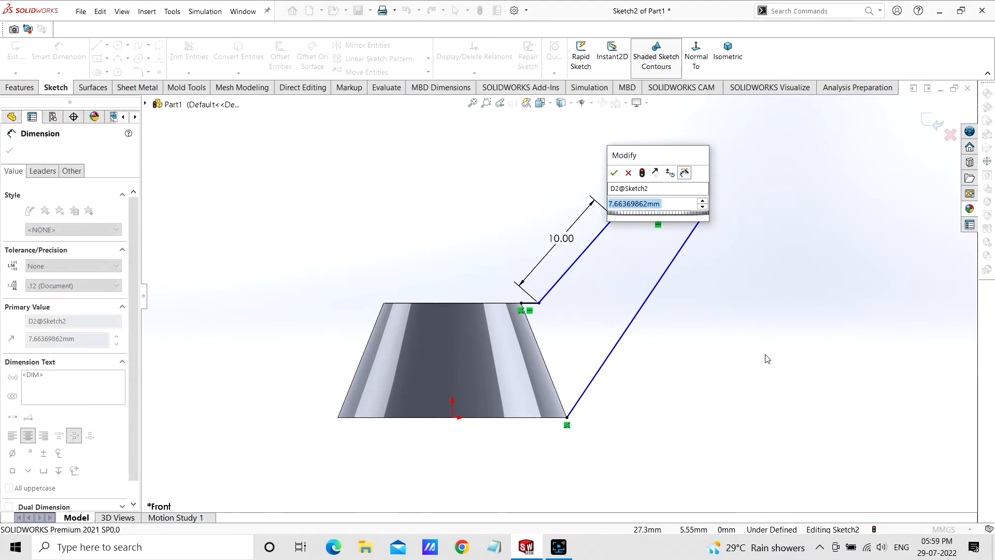
{"action": "type", "text": "6"}
{"action": "key", "text": "Return"}
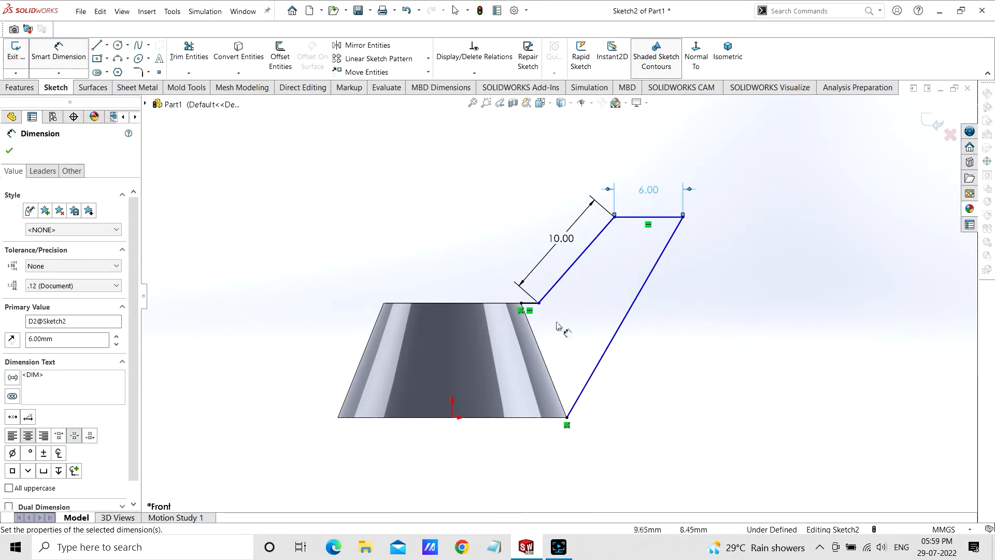
Dimension the short horizontal line at the cone's upper right corner to 1.5 mm.
{"action": "left_click", "coordinate": [530, 304]}
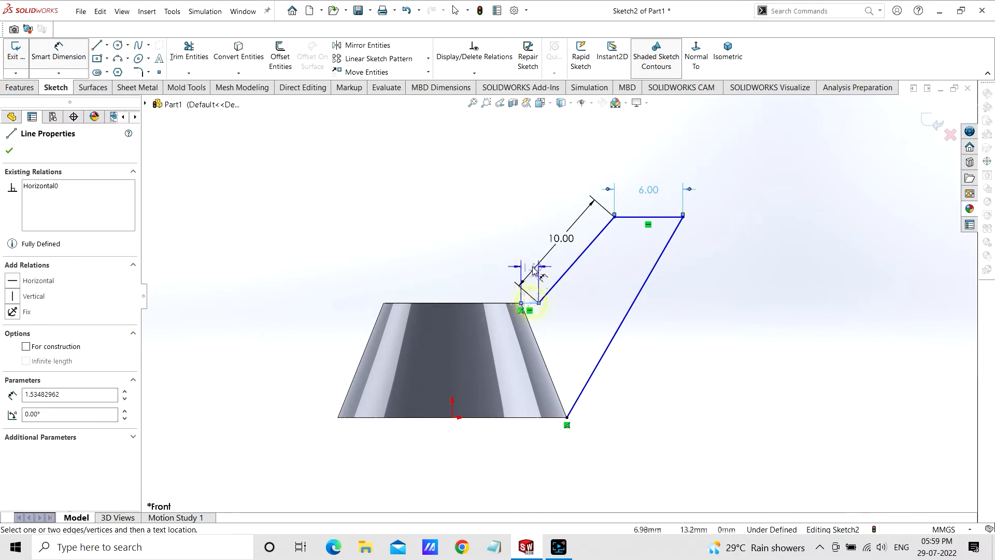
{"action": "left_click", "coordinate": [531, 239]}
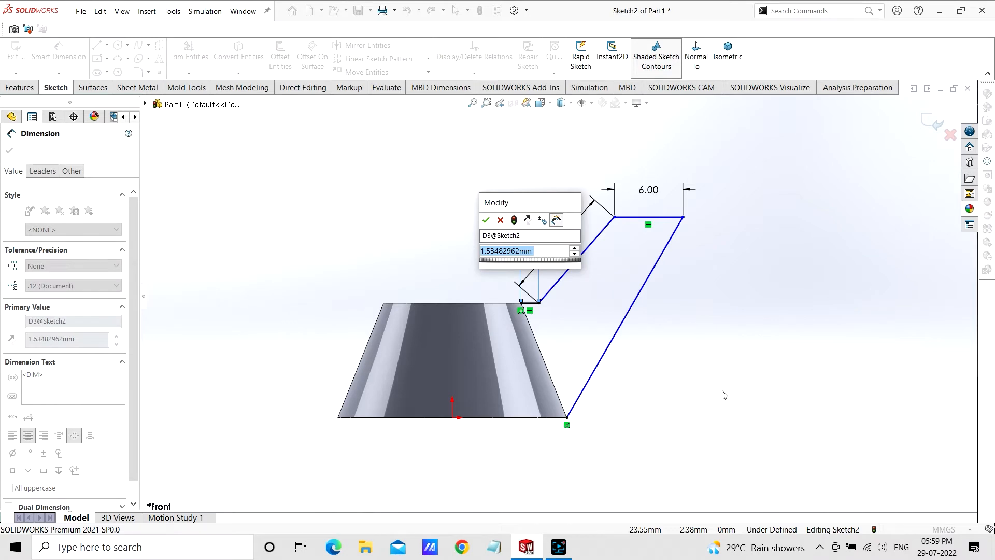
{"action": "type", "text": "1.5"}
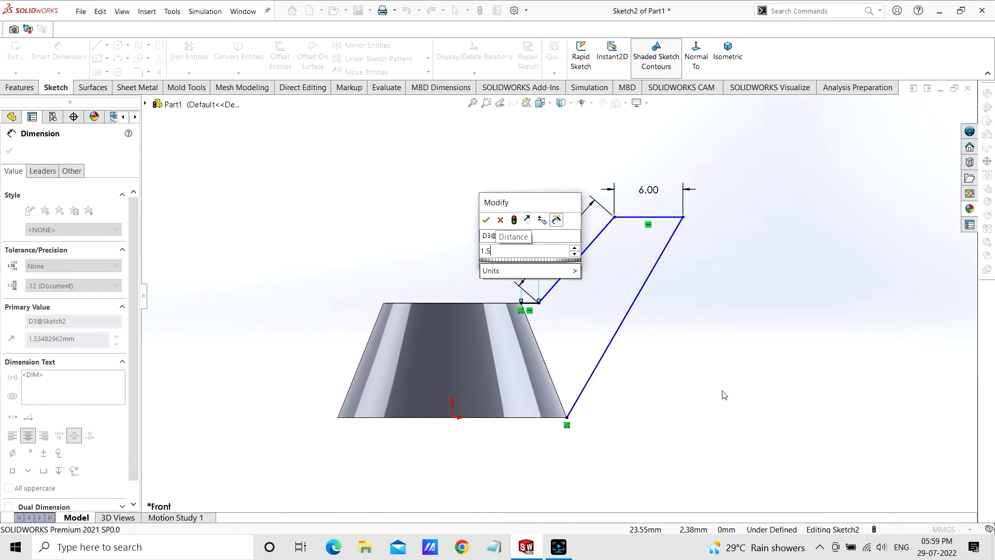
{"action": "key", "text": "Return"}
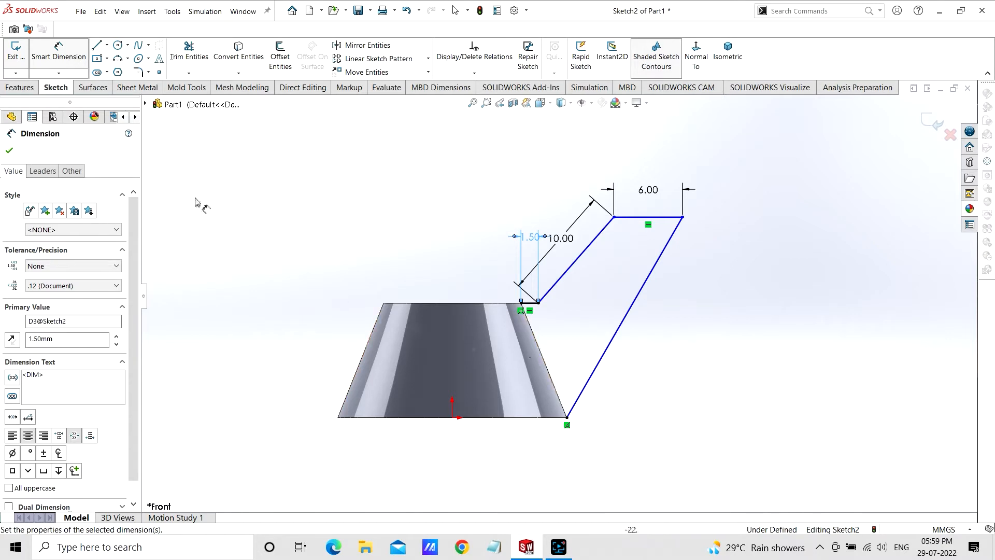
Sketch a vertical centerline through the origin, from above the cone to just below its base.
{"action": "left_click", "coordinate": [107, 45]}
{"action": "left_click", "coordinate": [124, 71]}
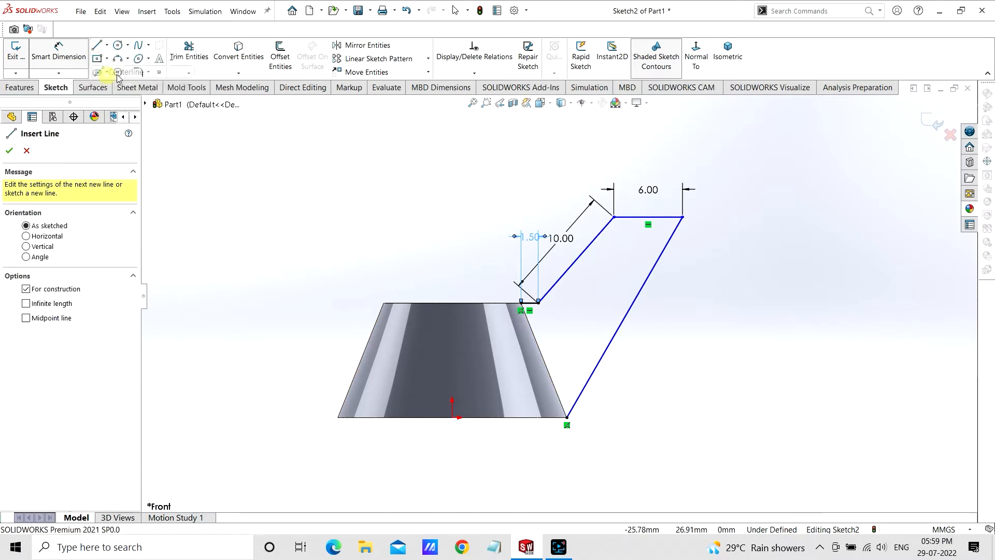
{"action": "left_click", "coordinate": [452, 218]}
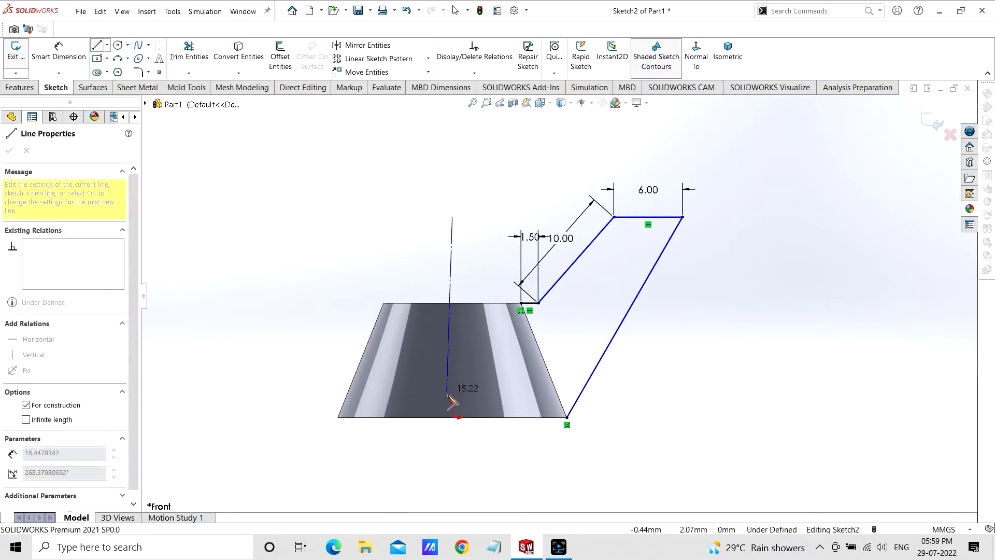
{"action": "left_click", "coordinate": [452, 434]}
{"action": "right_click", "coordinate": [278, 231]}
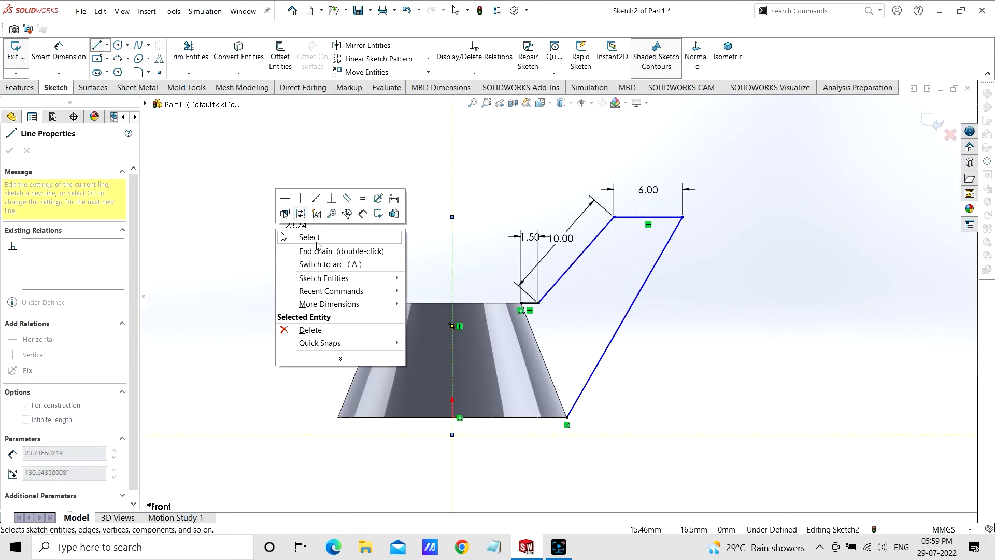
{"action": "left_click", "coordinate": [318, 242]}
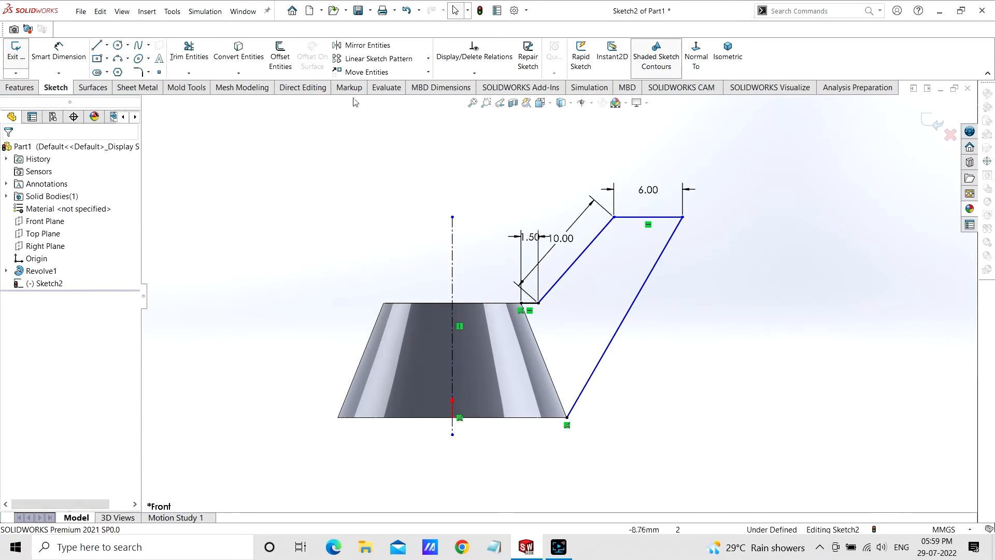
Mirror the four profile lines about the vertical centerline, keeping the originals.
{"action": "left_click", "coordinate": [385, 47]}
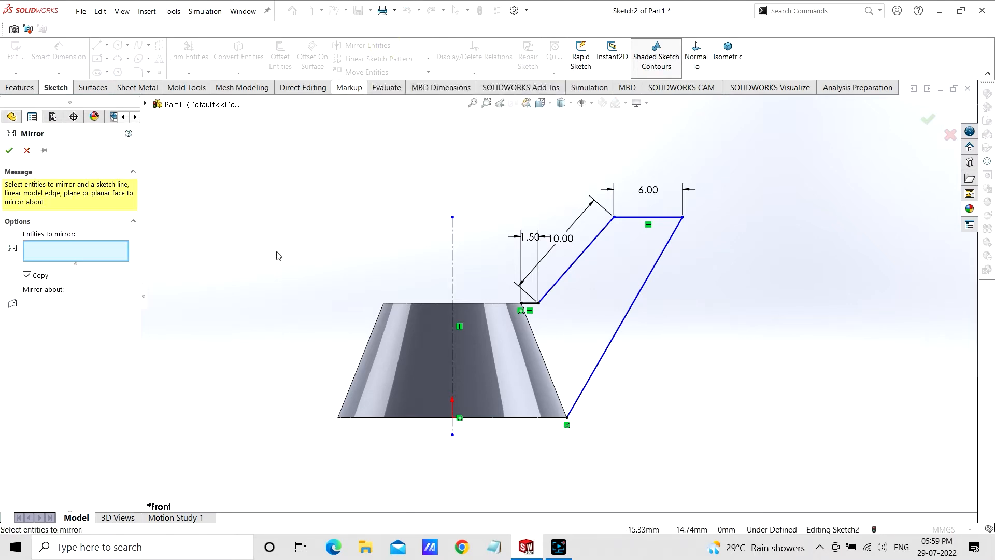
{"action": "left_click", "coordinate": [630, 310]}
{"action": "left_click", "coordinate": [626, 220]}
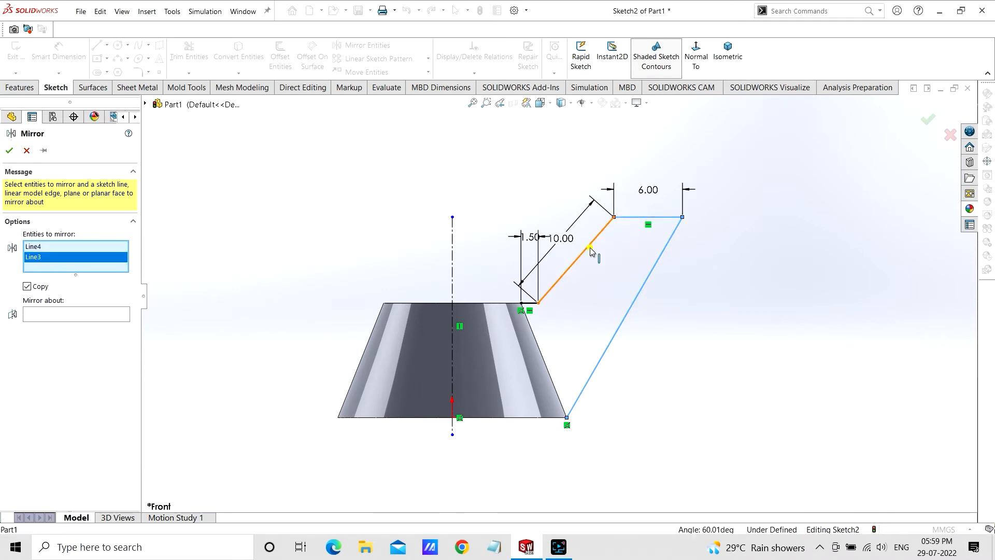
{"action": "left_click", "coordinate": [596, 239]}
{"action": "left_click", "coordinate": [530, 304]}
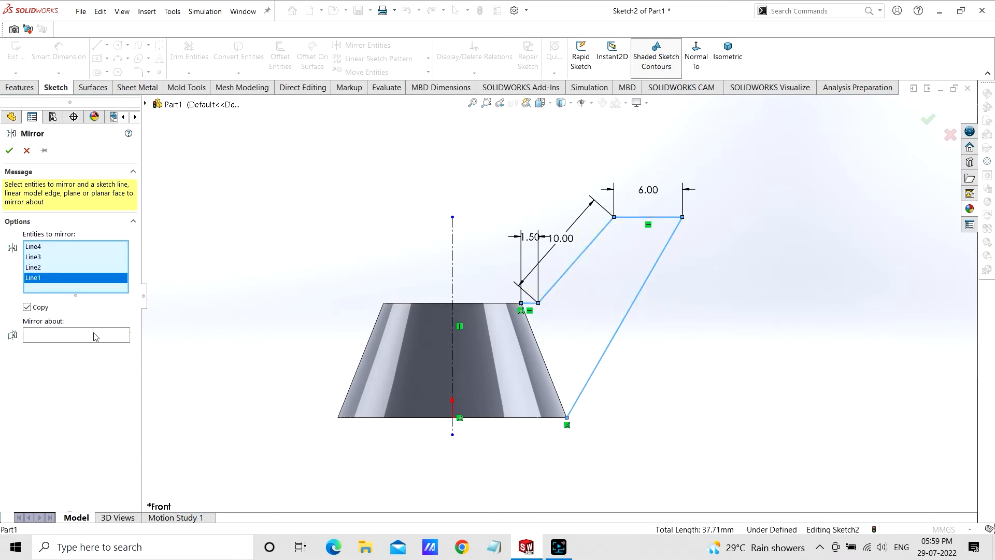
{"action": "left_click", "coordinate": [70, 336]}
{"action": "left_click", "coordinate": [452, 270]}
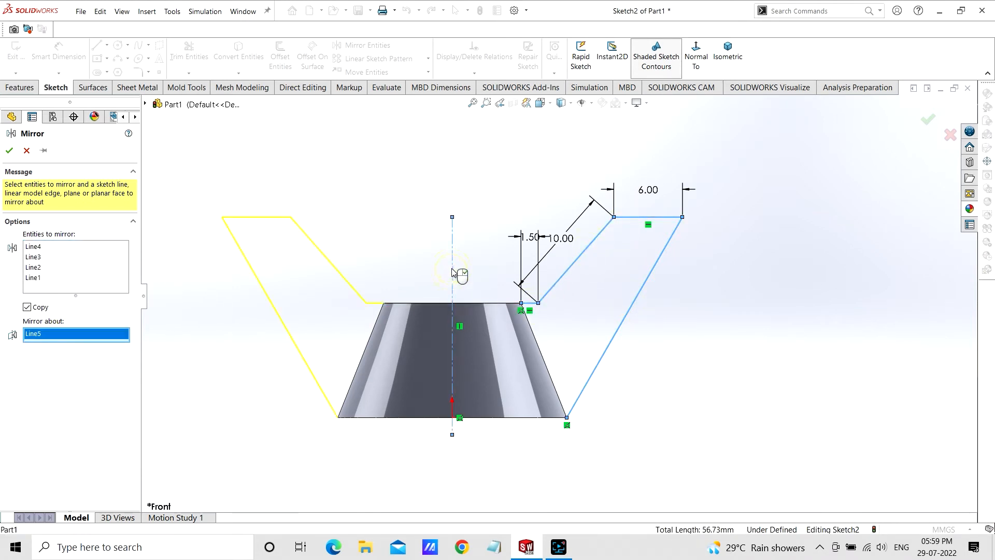
{"action": "left_click", "coordinate": [7, 152]}
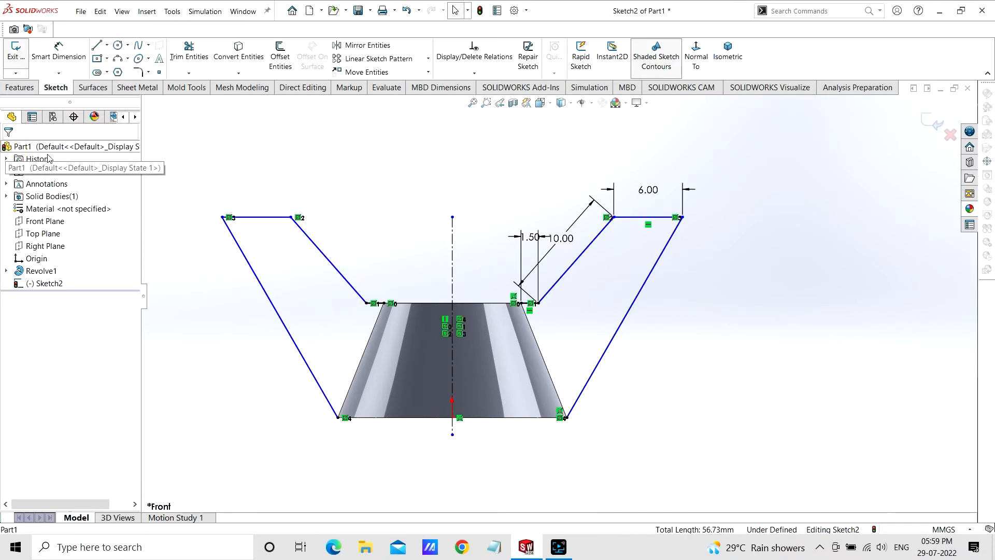
Close the two wing profiles into one outline with horizontal lines along the cone's top and bottom edges.
{"action": "left_click", "coordinate": [96, 45]}
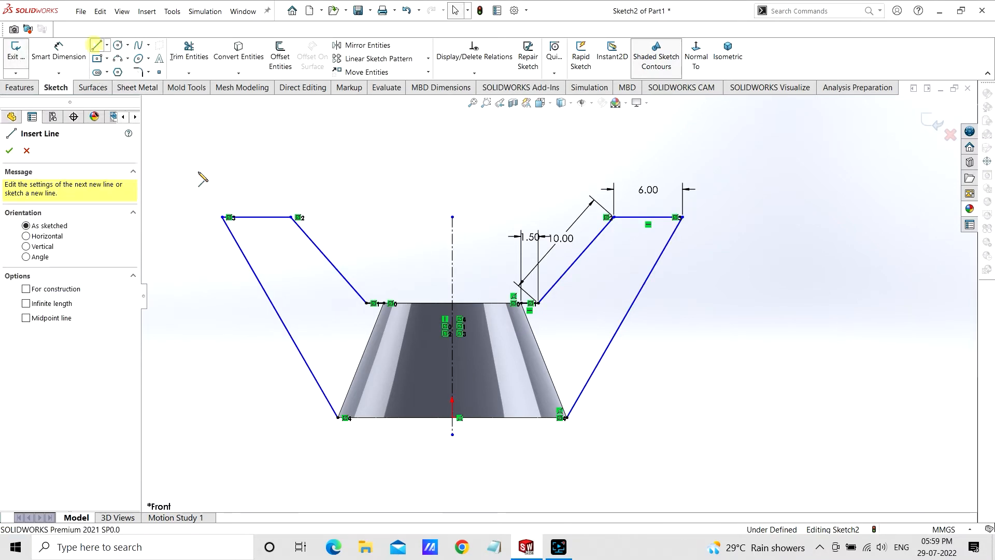
{"action": "left_click", "coordinate": [384, 303]}
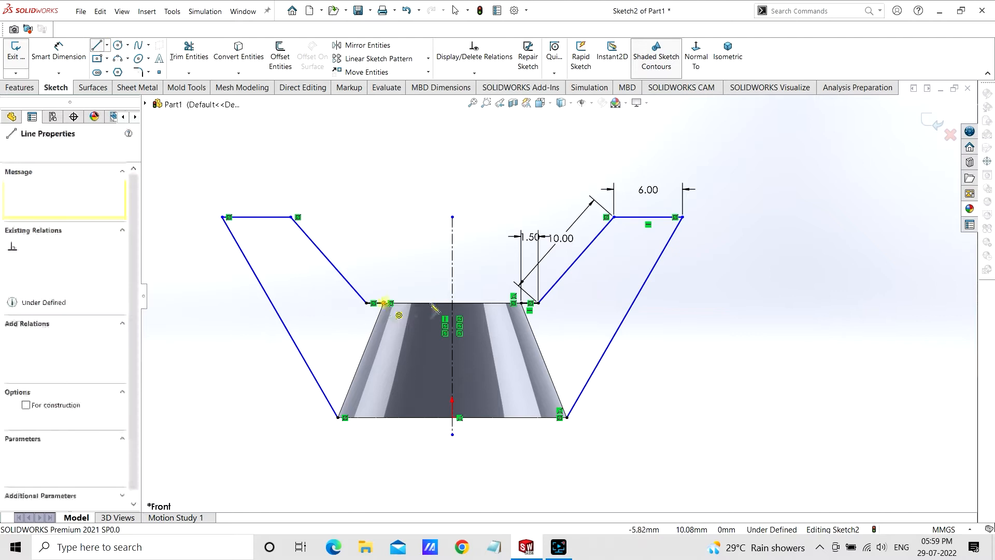
{"action": "left_click", "coordinate": [521, 303]}
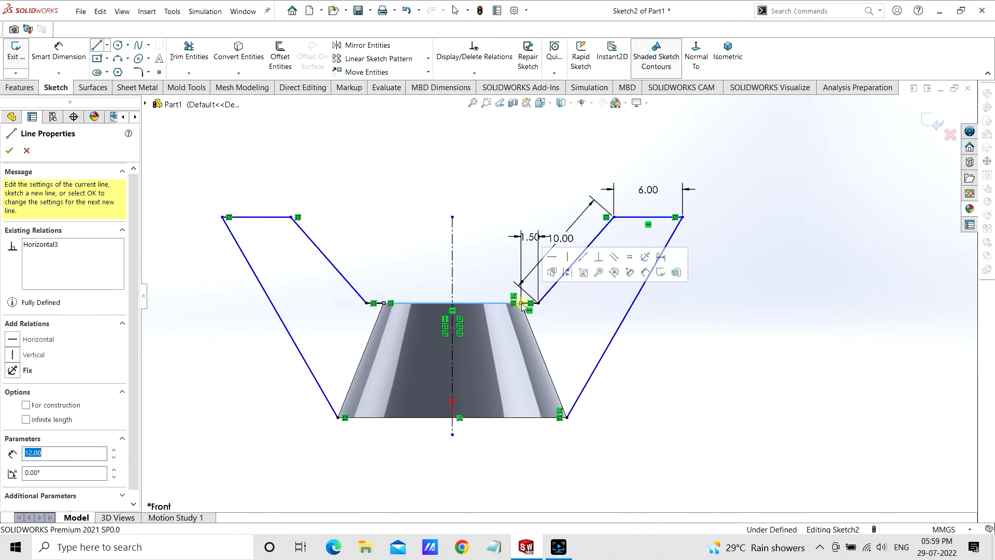
{"action": "left_click", "coordinate": [561, 417]}
{"action": "left_click", "coordinate": [340, 418]}
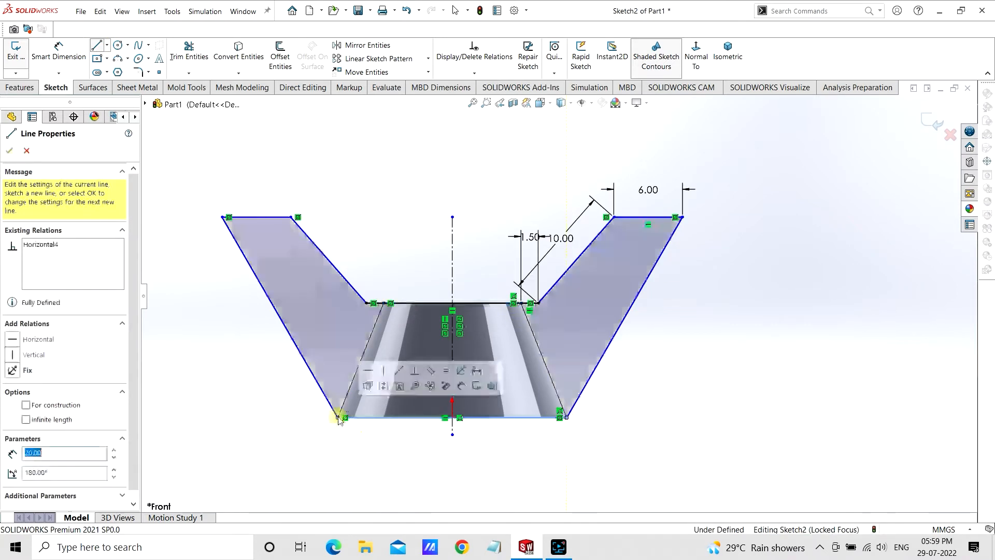
{"action": "right_click", "coordinate": [396, 196]}
{"action": "left_click", "coordinate": [421, 198]}
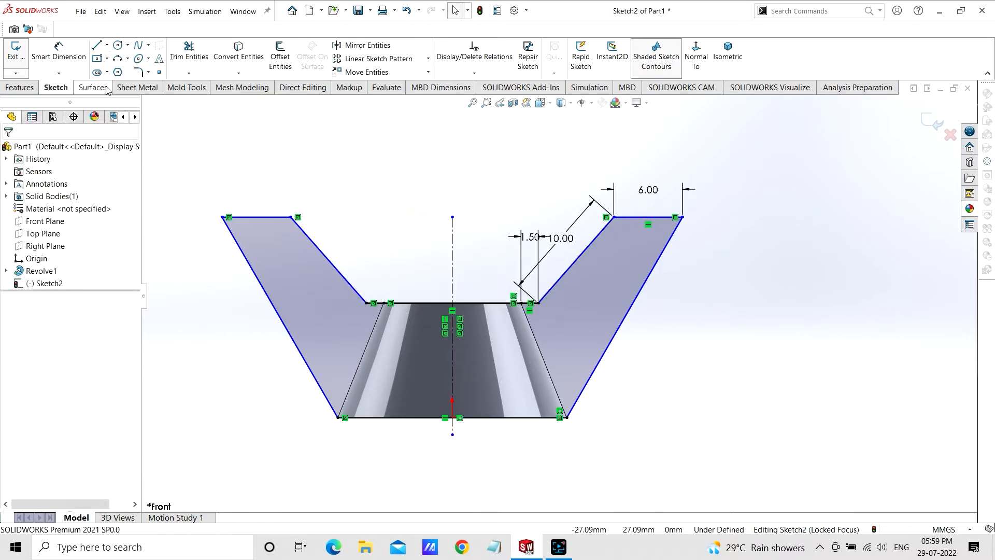
Extrude the closed wing profile as a boss 3 mm Mid Plane, merged with the cone.
{"action": "left_click", "coordinate": [19, 89]}
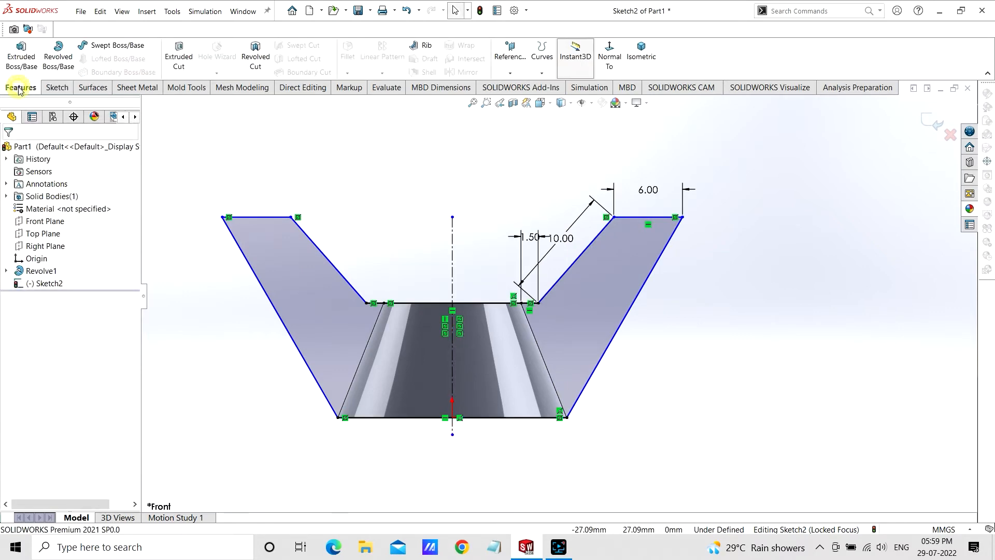
{"action": "left_click", "coordinate": [22, 54]}
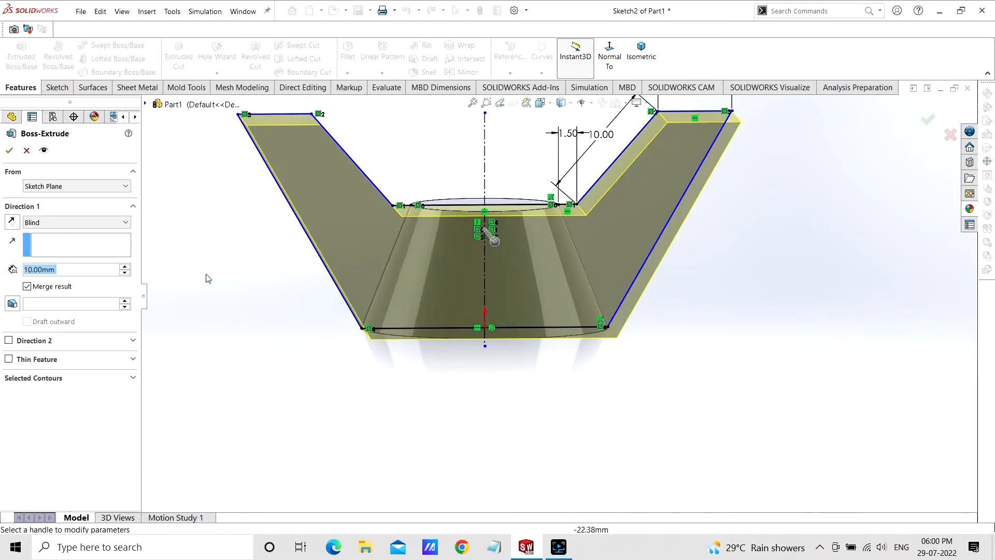
{"action": "left_click", "coordinate": [73, 222]}
{"action": "left_click", "coordinate": [62, 285]}
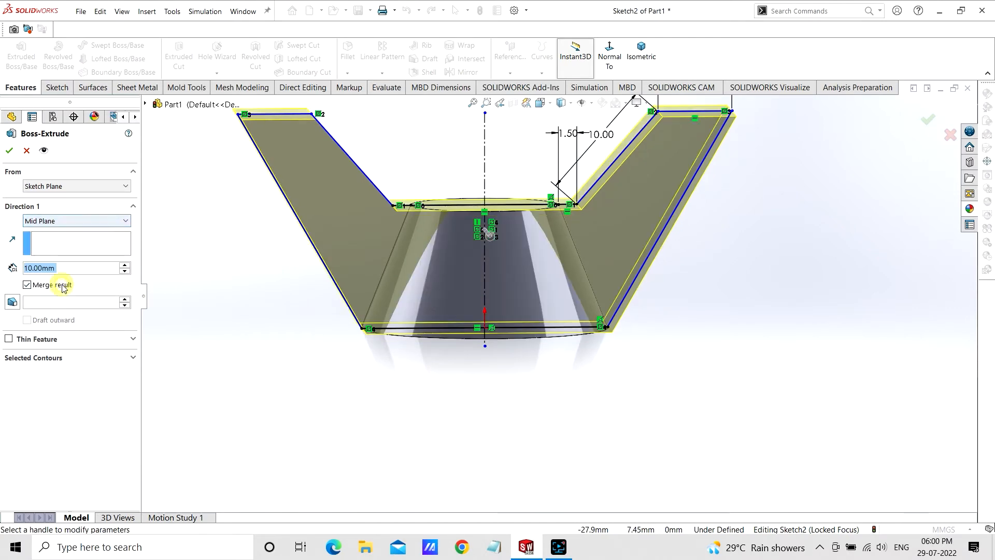
{"action": "mouse_move", "coordinate": [767, 316]}
{"action": "middle_mouse_down"}
{"action": "mouse_move", "coordinate": [637, 342]}
{"action": "mouse_move", "coordinate": [636, 365]}
{"action": "mouse_move", "coordinate": [653, 380]}
{"action": "middle_mouse_up"}
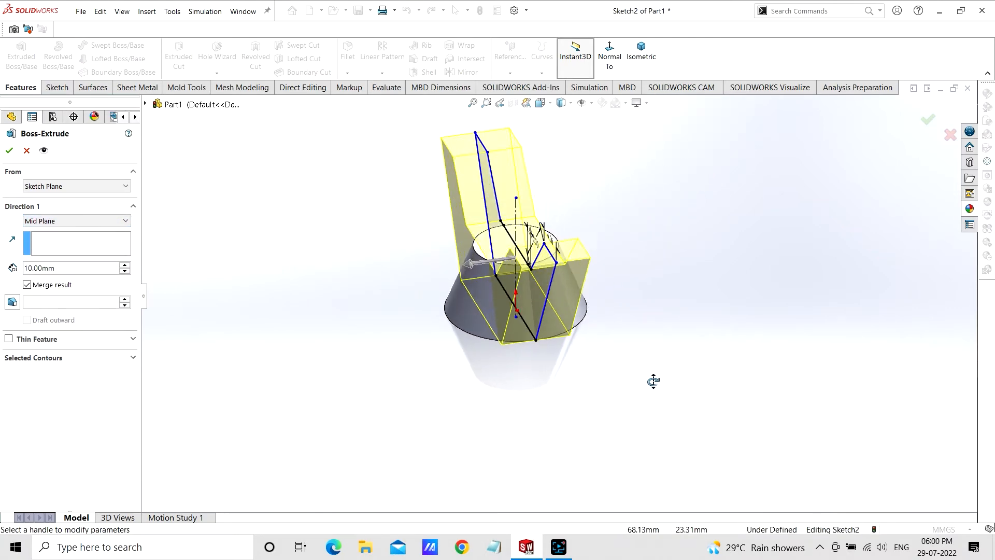
{"action": "left_click", "coordinate": [62, 269]}
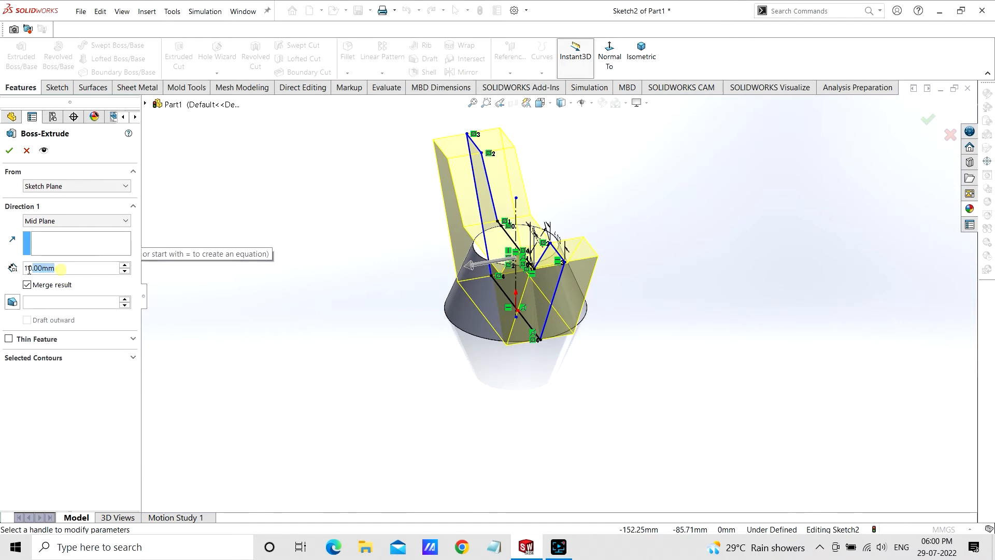
{"action": "left_click_drag", "start_coordinate": [29, 269], "coordinate": [24, 268]}
{"action": "type", "text": "3"}
{"action": "key", "text": "Return"}
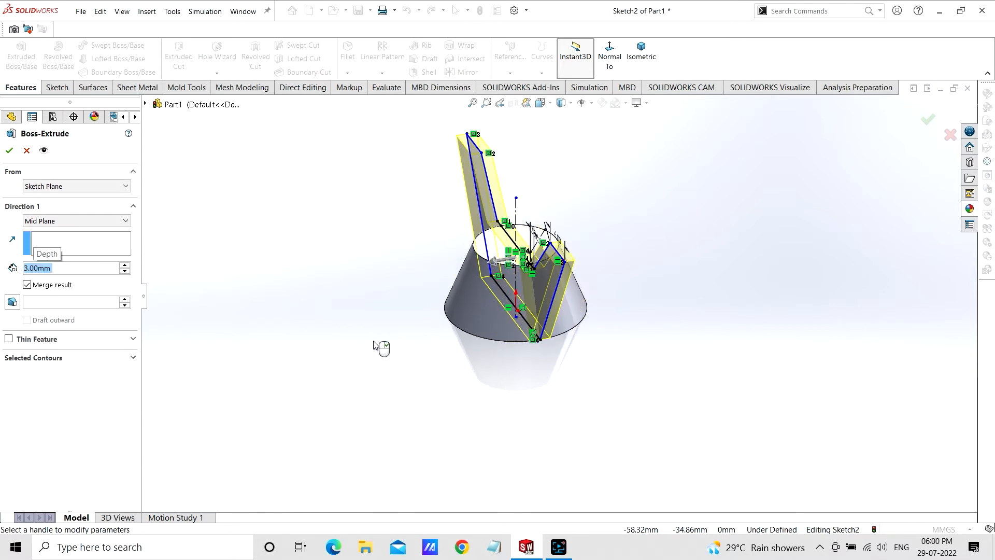
{"action": "mouse_move", "coordinate": [662, 351]}
{"action": "middle_mouse_down"}
{"action": "mouse_move", "coordinate": [635, 348]}
{"action": "mouse_move", "coordinate": [689, 362]}
{"action": "middle_mouse_up"}
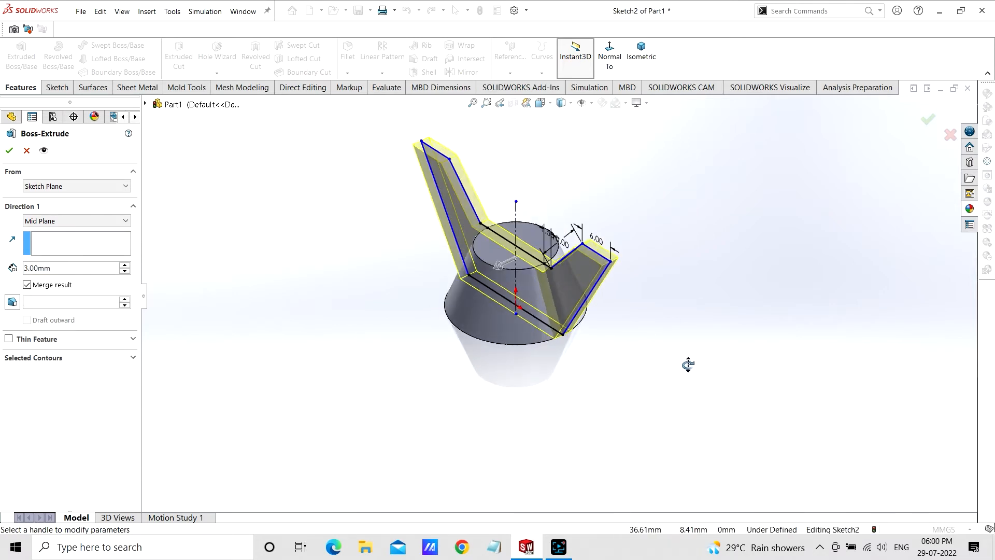
{"action": "left_click", "coordinate": [11, 151]}
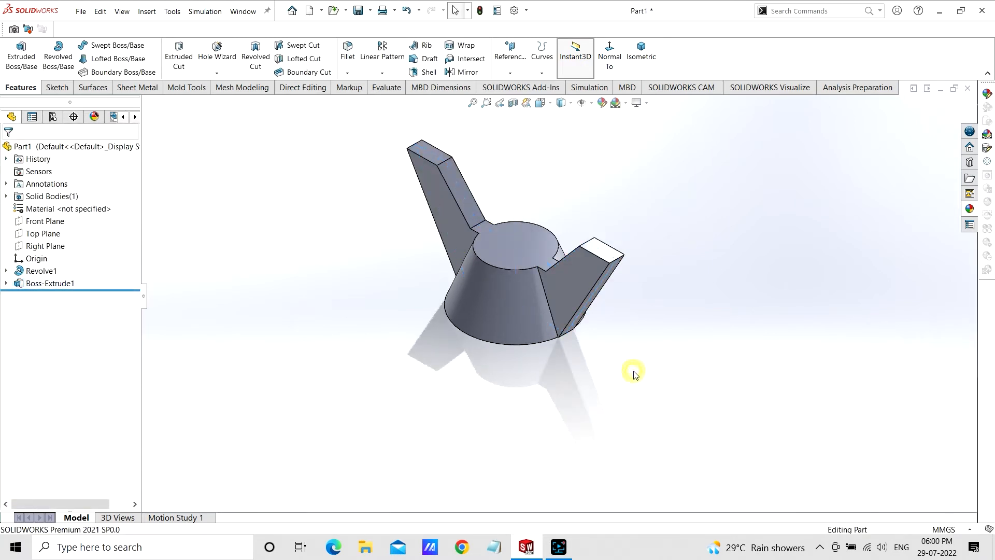
Start a sketch on the cone's flat top face and draw a circle of about 5 mm radius centred on the origin.
{"action": "middle_click_drag", "start_coordinate": [635, 373], "coordinate": [683, 312]}
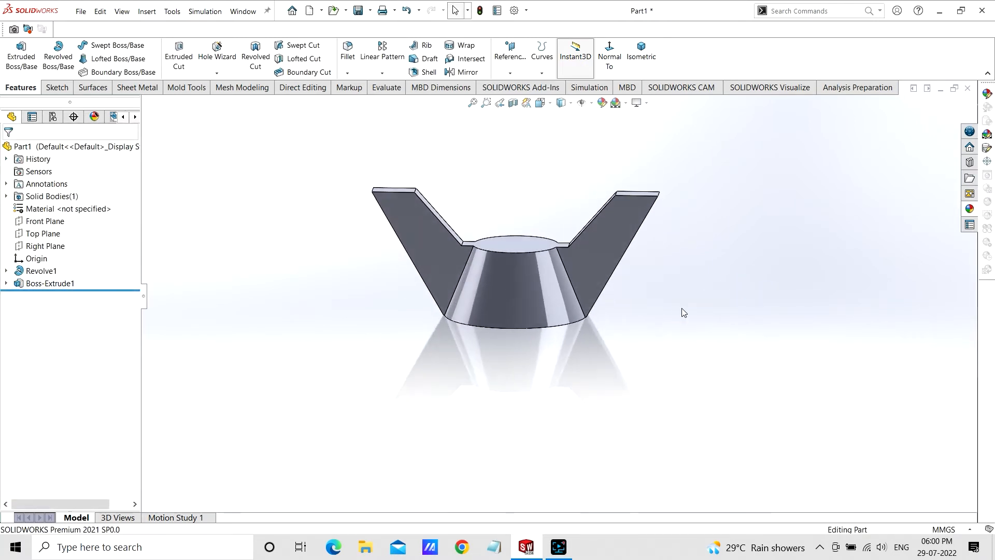
{"action": "scroll", "coordinate": [585, 188], "scroll_direction": "down", "scroll_amount": 4}
{"action": "scroll", "coordinate": [585, 216], "scroll_direction": "up", "scroll_amount": 3}
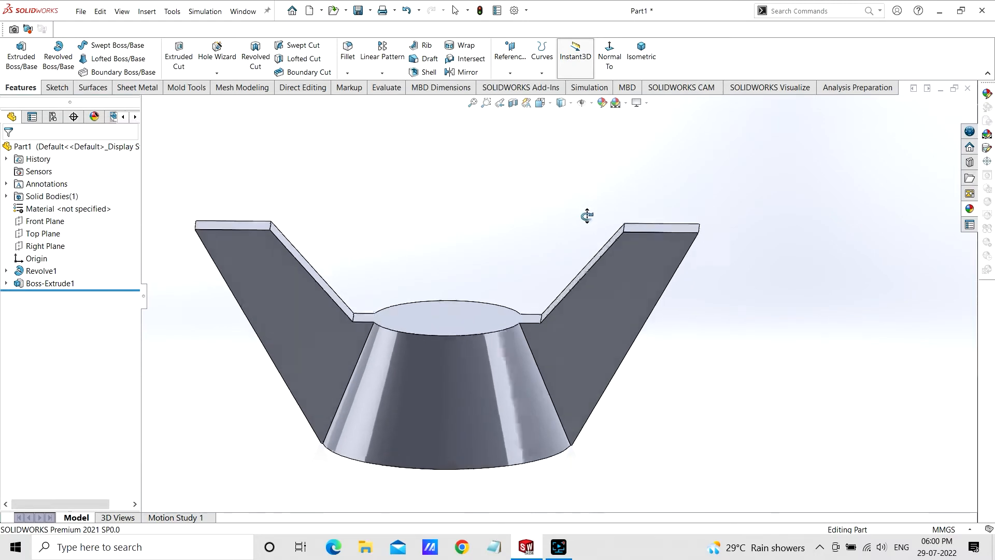
{"action": "middle_click_drag", "start_coordinate": [586, 216], "coordinate": [436, 243]}
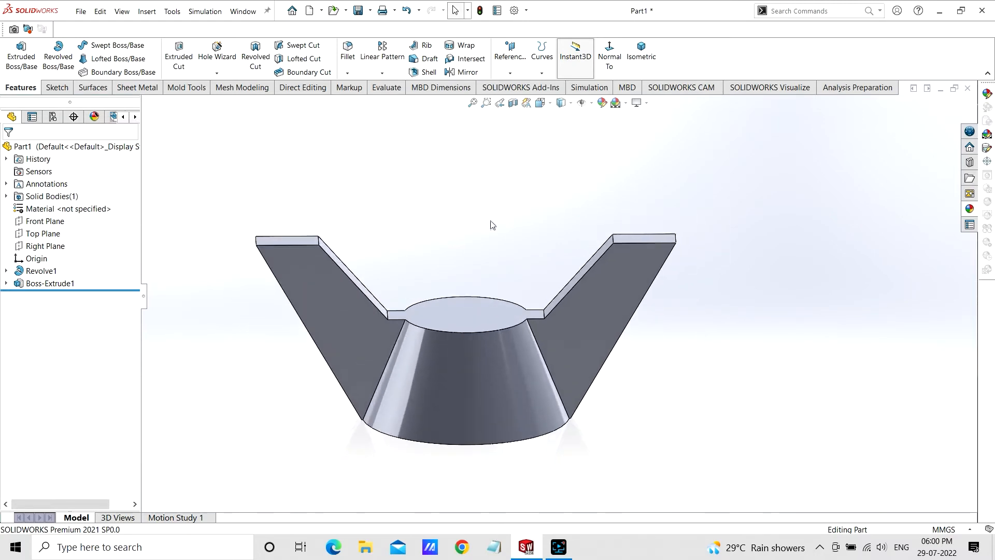
{"action": "middle_click_drag", "start_coordinate": [492, 224], "coordinate": [484, 232]}
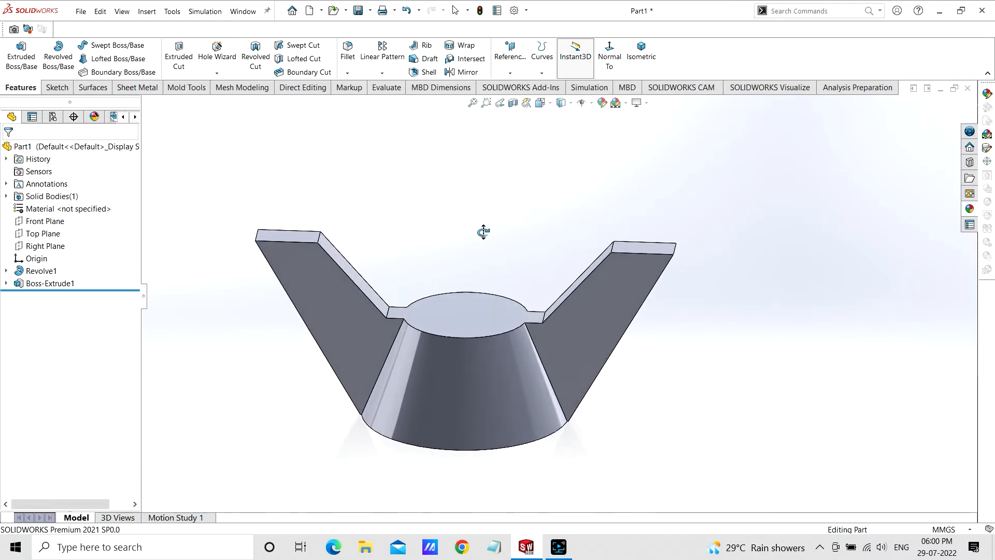
{"action": "left_click", "coordinate": [468, 325]}
{"action": "left_click", "coordinate": [514, 296]}
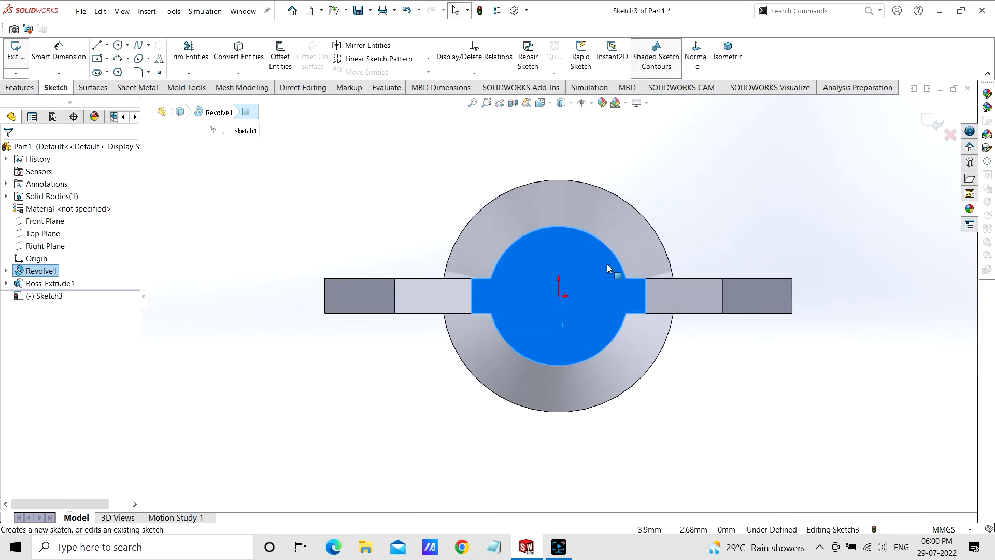
{"action": "scroll", "coordinate": [617, 266], "scroll_direction": "down", "scroll_amount": 2}
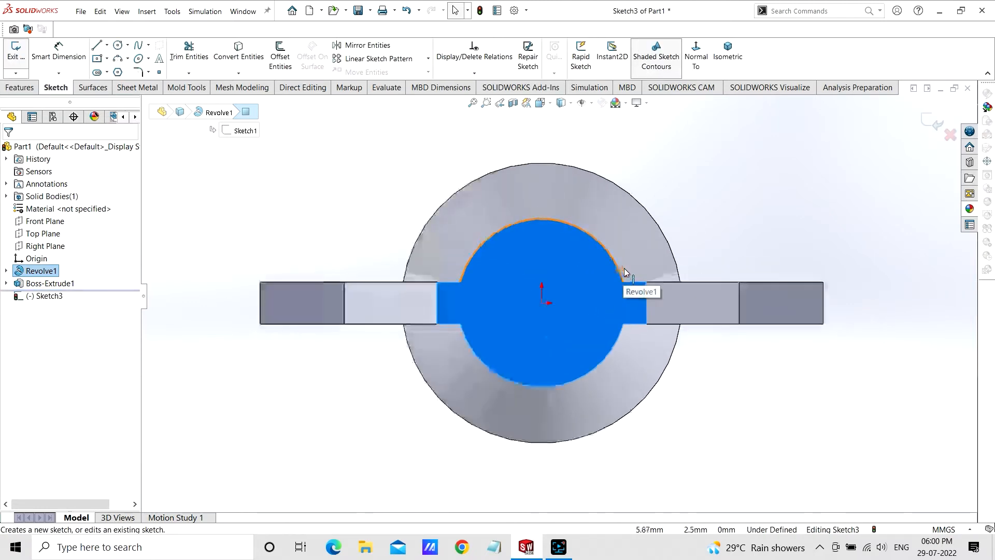
{"action": "left_click", "coordinate": [118, 47]}
{"action": "left_click", "coordinate": [542, 304]}
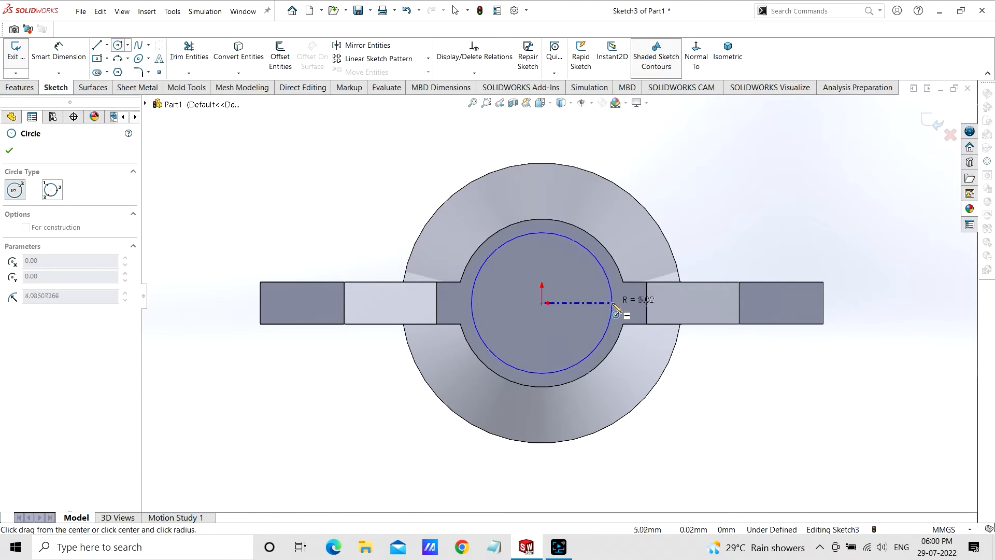
{"action": "left_click", "coordinate": [614, 306]}
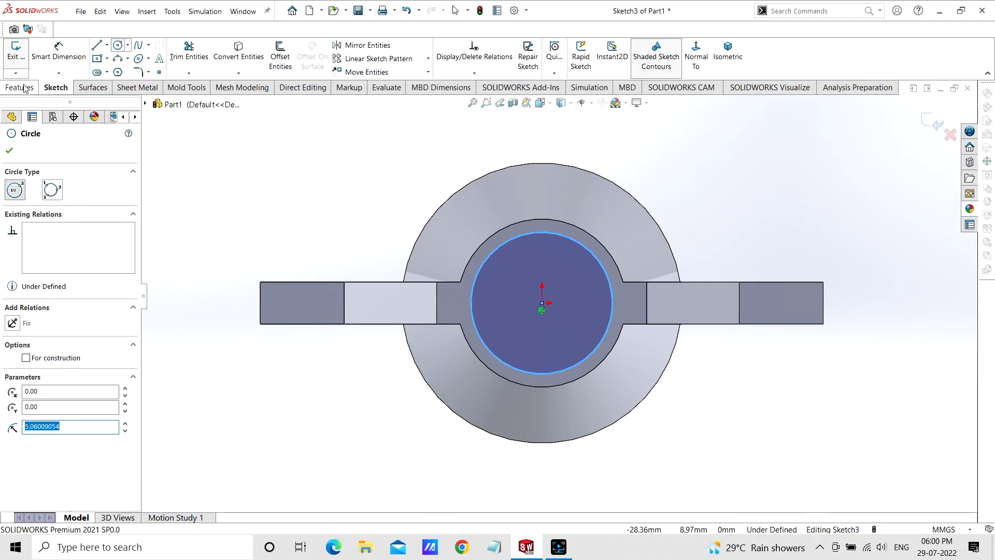
Dimension the circle's diameter and set it to 10 mm.
{"action": "left_click", "coordinate": [58, 52]}
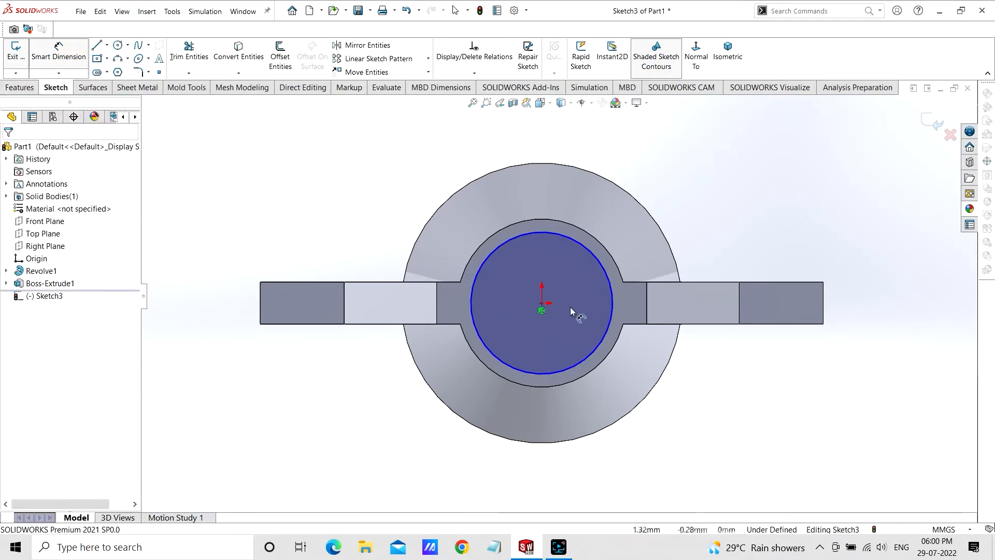
{"action": "left_click", "coordinate": [614, 303]}
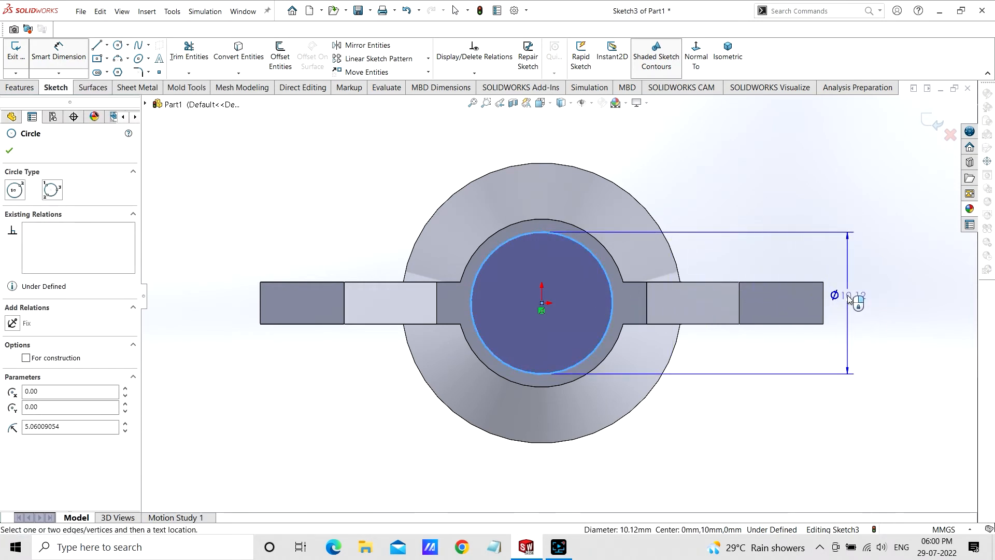
{"action": "left_click", "coordinate": [847, 294]}
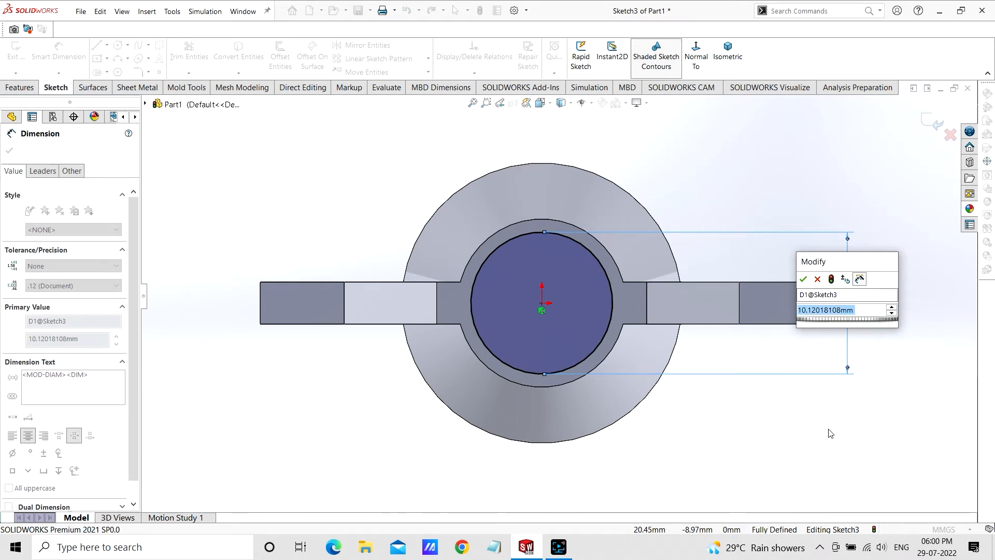
{"action": "type", "text": "10"}
{"action": "key", "text": "Return"}
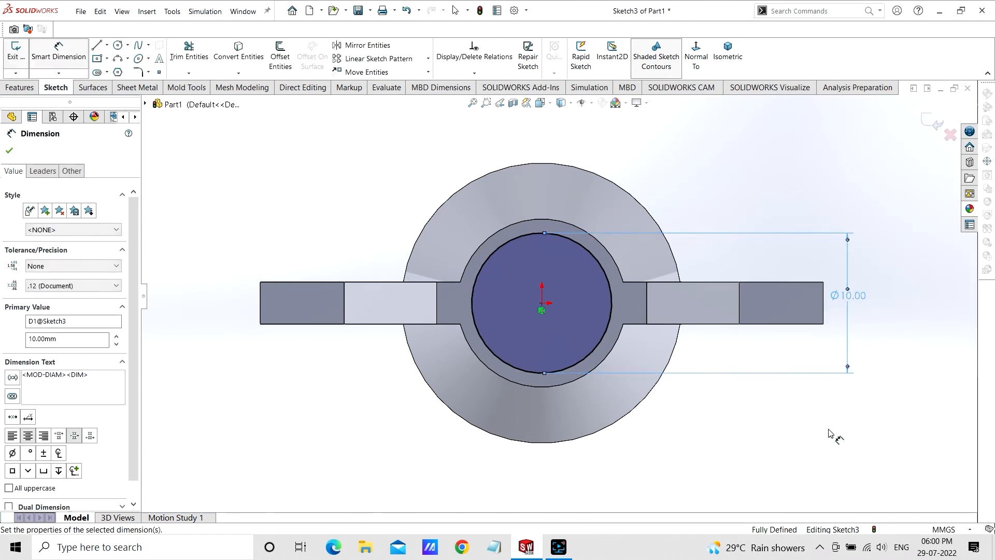
{"action": "left_click", "coordinate": [12, 151]}
Cut the circle down through the cone with an Extruded Cut set to Through All.
{"action": "left_click", "coordinate": [21, 87]}
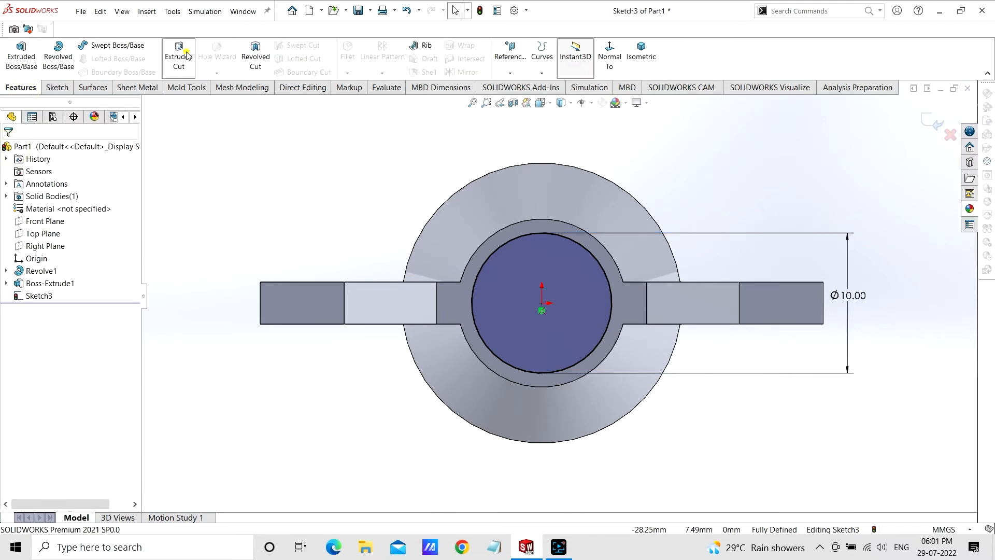
{"action": "left_click", "coordinate": [188, 55]}
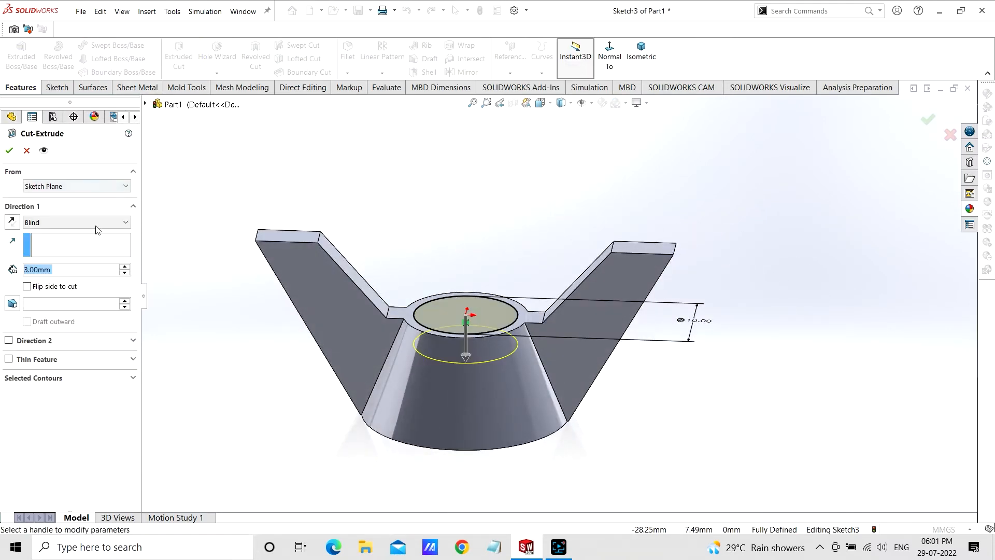
{"action": "left_click", "coordinate": [95, 229]}
{"action": "left_click", "coordinate": [62, 240]}
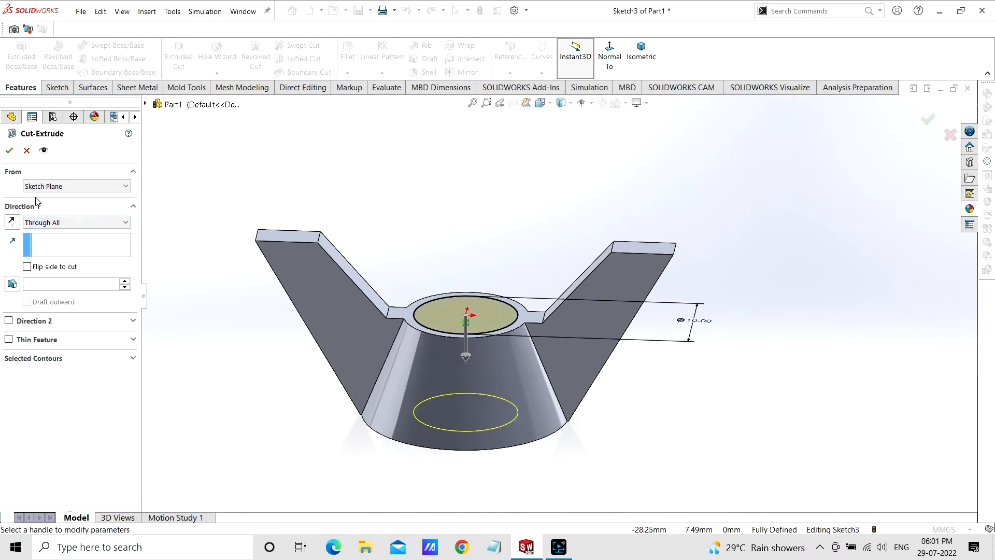
{"action": "left_click", "coordinate": [8, 150]}
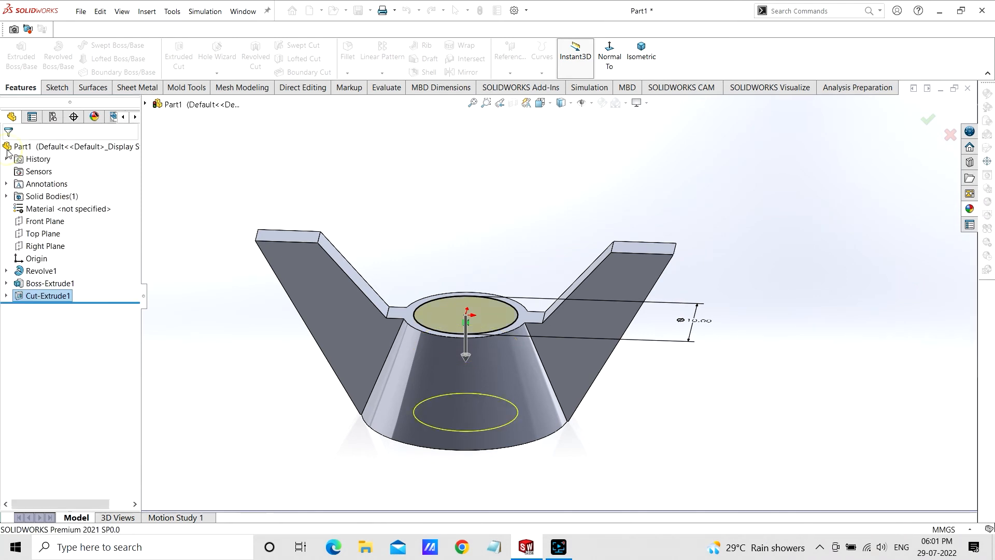
Start a symmetric fillet with a 1 mm radius and select the two front edges where the wings meet the cone.
{"action": "mouse_move", "coordinate": [295, 337]}
{"action": "middle_mouse_down"}
{"action": "mouse_move", "coordinate": [328, 338]}
{"action": "mouse_move", "coordinate": [626, 449]}
{"action": "mouse_move", "coordinate": [658, 343]}
{"action": "mouse_move", "coordinate": [713, 291]}
{"action": "mouse_move", "coordinate": [646, 417]}
{"action": "mouse_move", "coordinate": [616, 414]}
{"action": "mouse_move", "coordinate": [548, 355]}
{"action": "mouse_move", "coordinate": [638, 358]}
{"action": "mouse_move", "coordinate": [627, 394]}
{"action": "middle_mouse_up"}
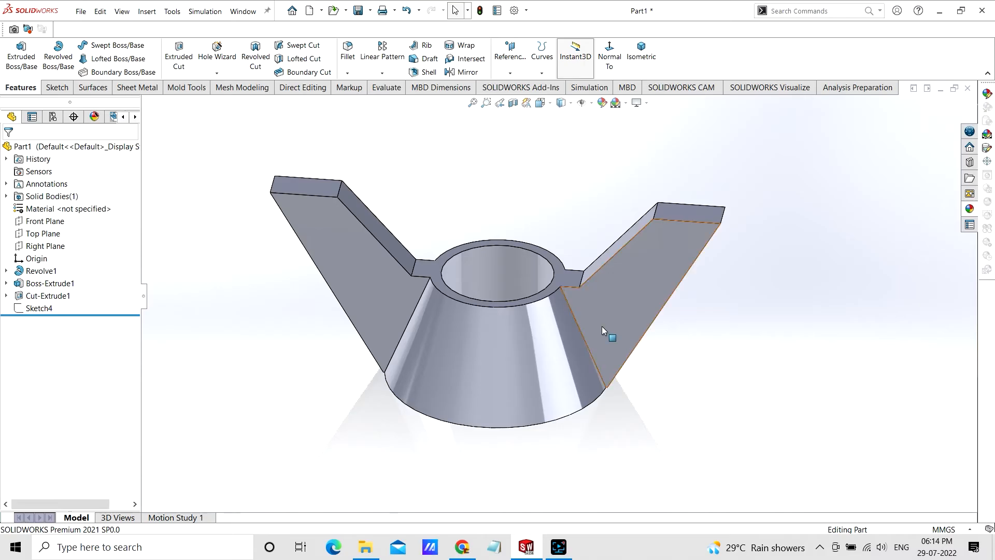
{"action": "scroll", "coordinate": [508, 300], "scroll_direction": "down", "scroll_amount": 4}
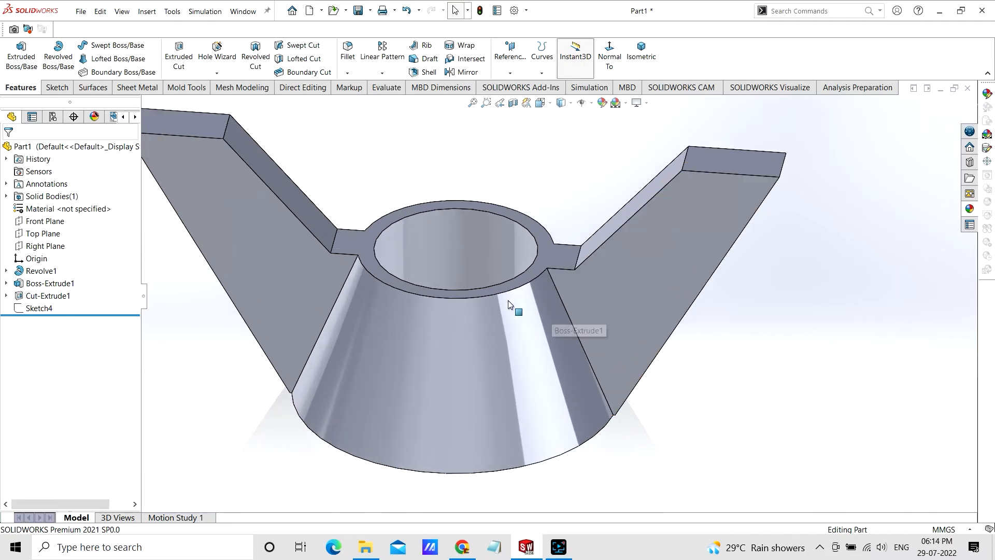
{"action": "scroll", "coordinate": [470, 285], "scroll_direction": "up", "scroll_amount": 3}
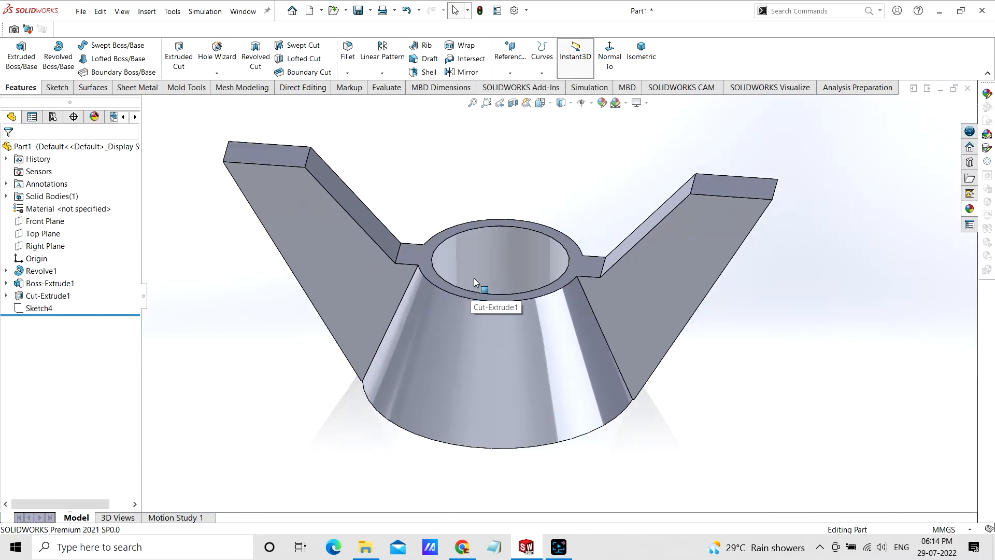
{"action": "left_click", "coordinate": [348, 52]}
{"action": "scroll", "coordinate": [426, 278], "scroll_direction": "down", "scroll_amount": 2}
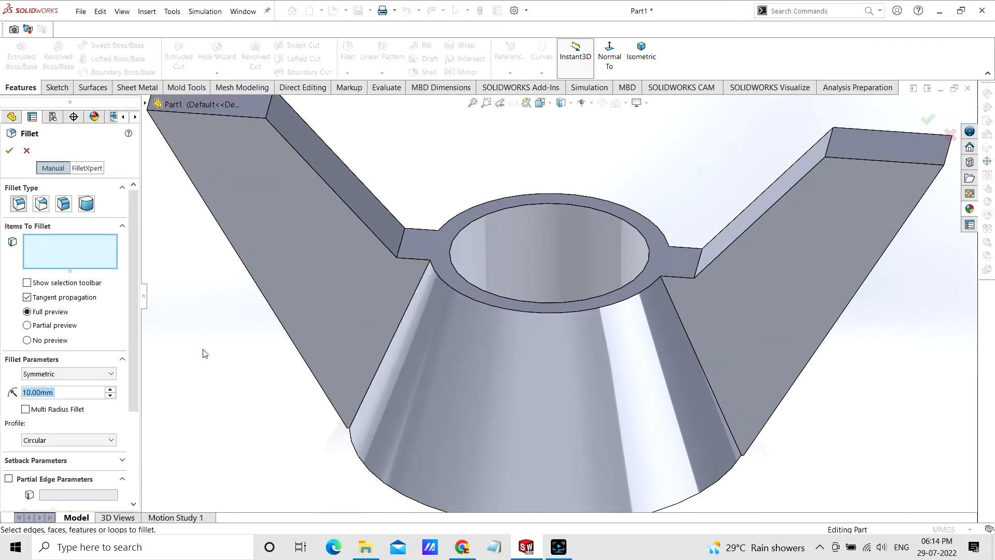
{"action": "type", "text": "1"}
{"action": "key", "text": "Return"}
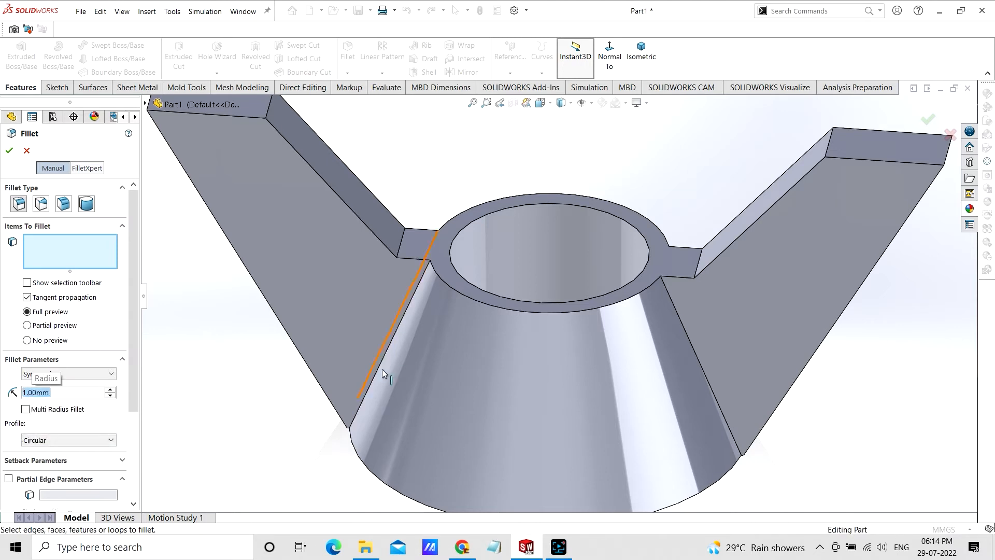
{"action": "left_click", "coordinate": [394, 335]}
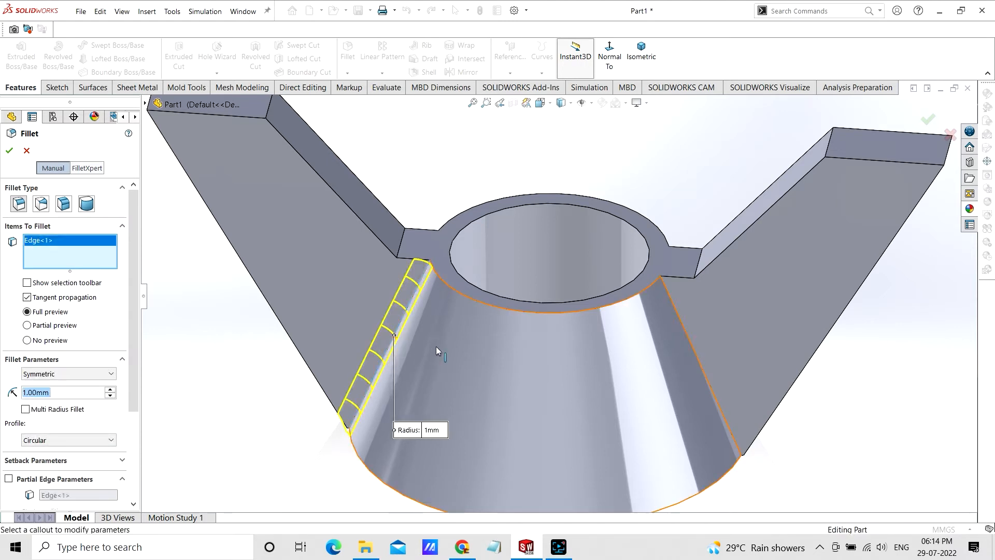
{"action": "left_click", "coordinate": [705, 373]}
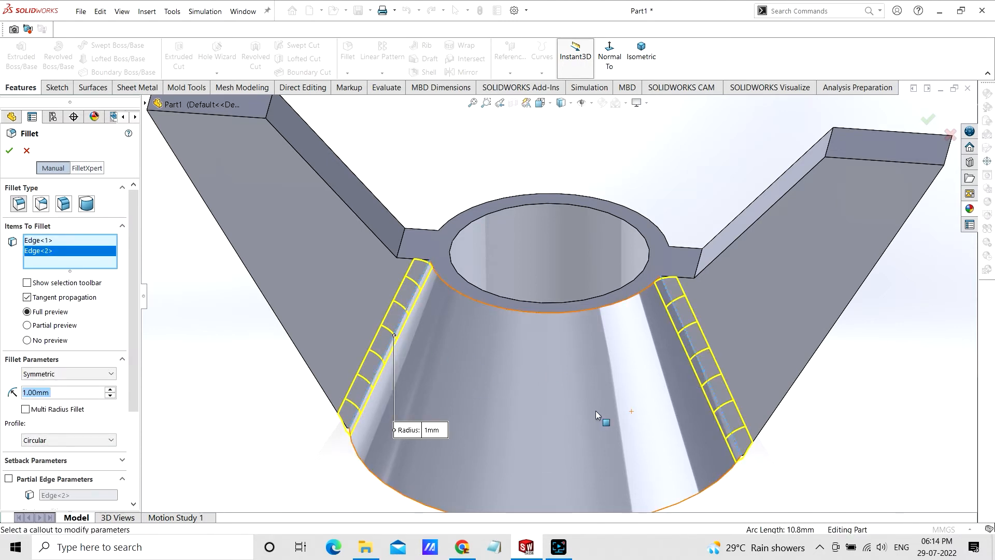
Add the two wing-to-cone edges on the opposite side of the part and apply the fillet.
{"action": "middle_click_drag", "start_coordinate": [591, 414], "coordinate": [643, 381]}
{"action": "scroll", "coordinate": [543, 416], "scroll_direction": "up", "scroll_amount": 3}
{"action": "middle_click_drag", "start_coordinate": [543, 415], "coordinate": [565, 350]}
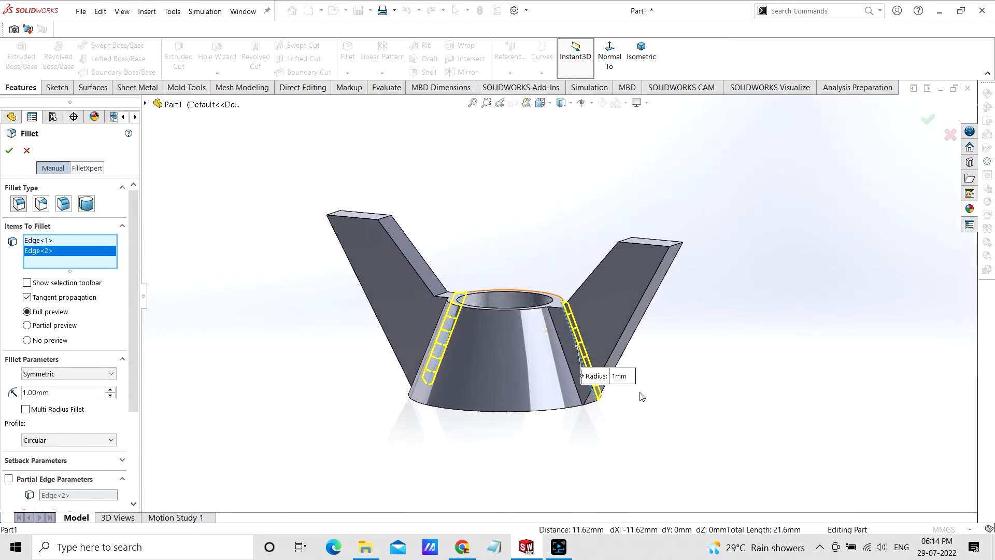
{"action": "left_click", "coordinate": [562, 351]}
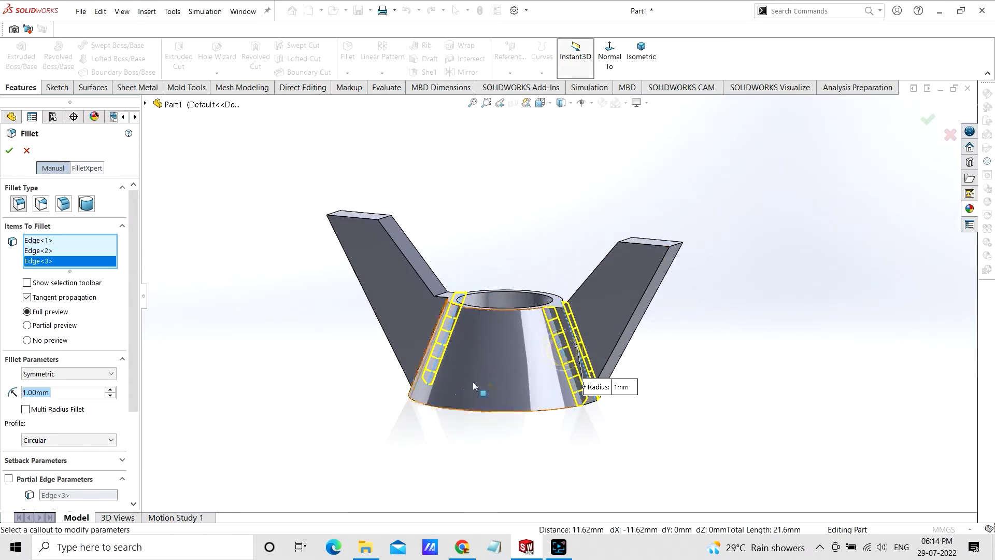
{"action": "middle_click_drag", "start_coordinate": [472, 382], "coordinate": [465, 378]}
{"action": "left_click", "coordinate": [454, 359]}
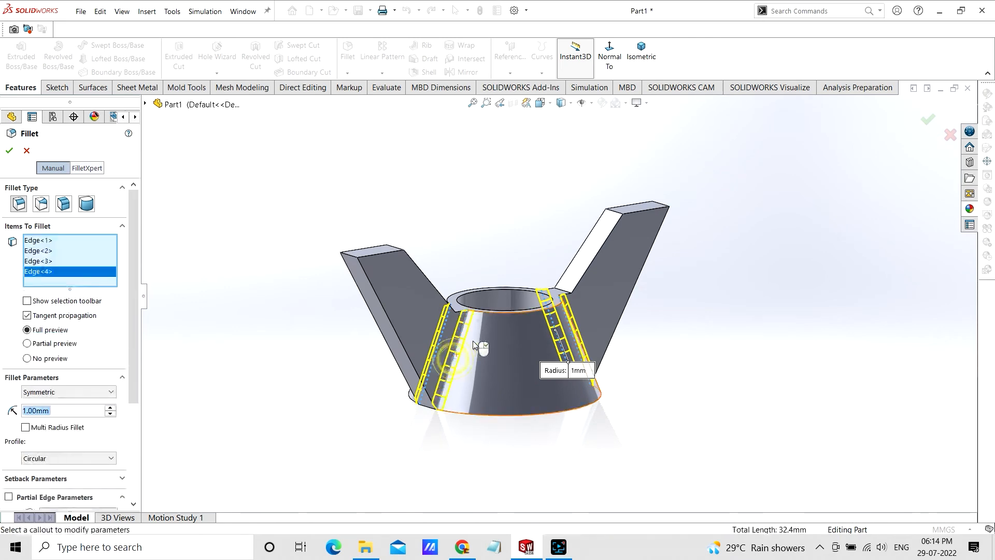
{"action": "scroll", "coordinate": [509, 318], "scroll_direction": "down", "scroll_amount": 4}
{"action": "middle_click_drag", "start_coordinate": [517, 297], "coordinate": [524, 340]}
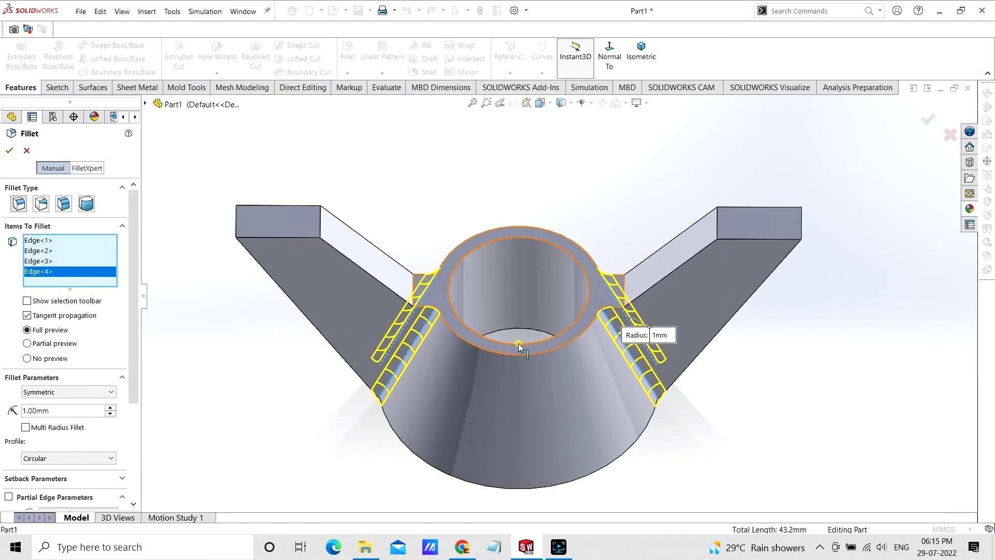
{"action": "left_click", "coordinate": [519, 343]}
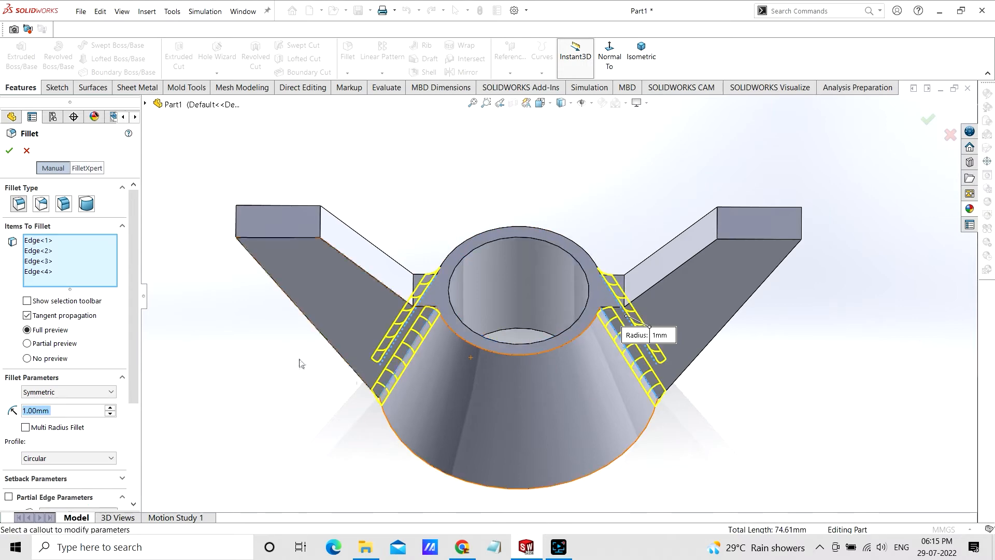
{"action": "left_click", "coordinate": [8, 151]}
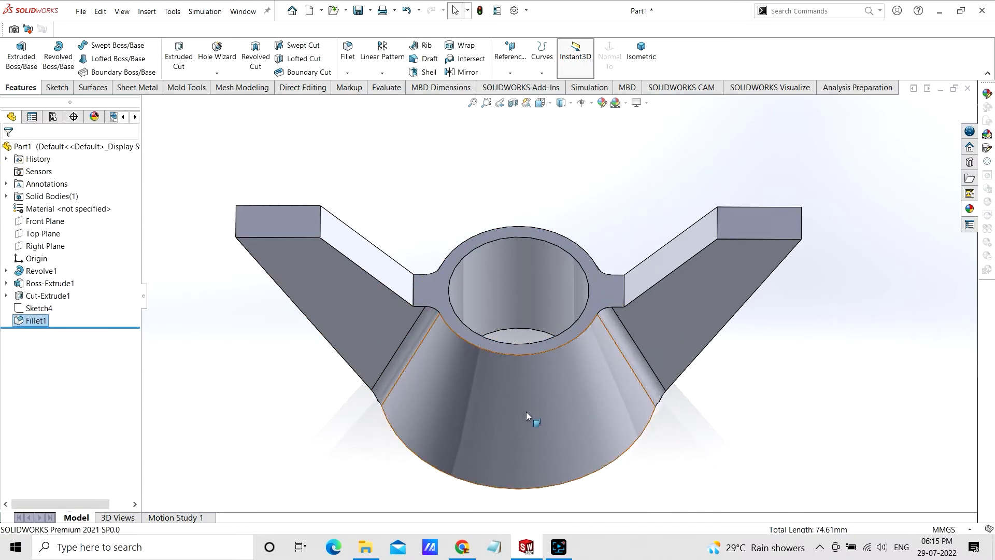
Start a symmetric 1 mm fillet and select one wing's upper corner edge and its two long outer slanted edges.
{"action": "middle_click_drag", "start_coordinate": [527, 412], "coordinate": [517, 367]}
{"action": "scroll", "coordinate": [710, 251], "scroll_direction": "down", "scroll_amount": 2}
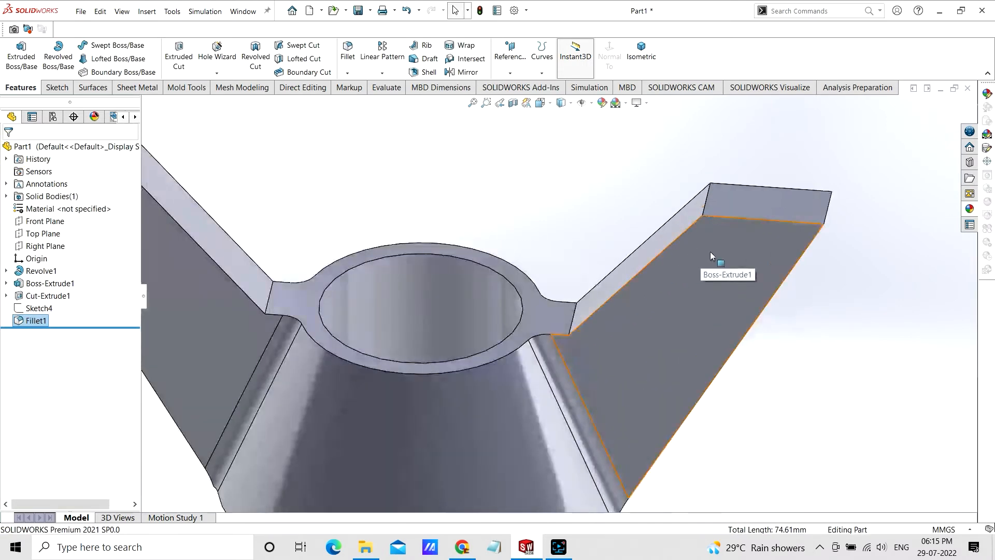
{"action": "scroll", "coordinate": [684, 256], "scroll_direction": "up", "scroll_amount": 3}
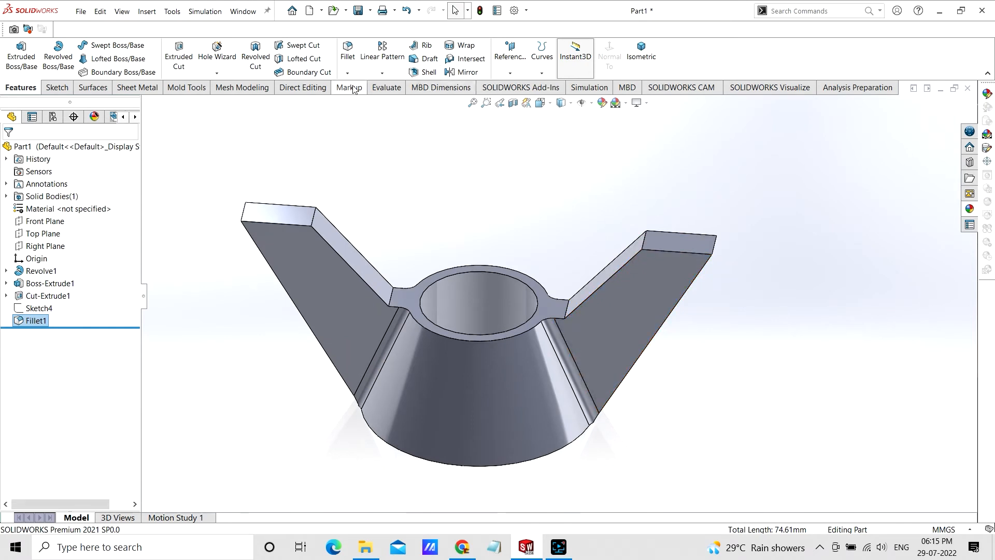
{"action": "left_click", "coordinate": [349, 49]}
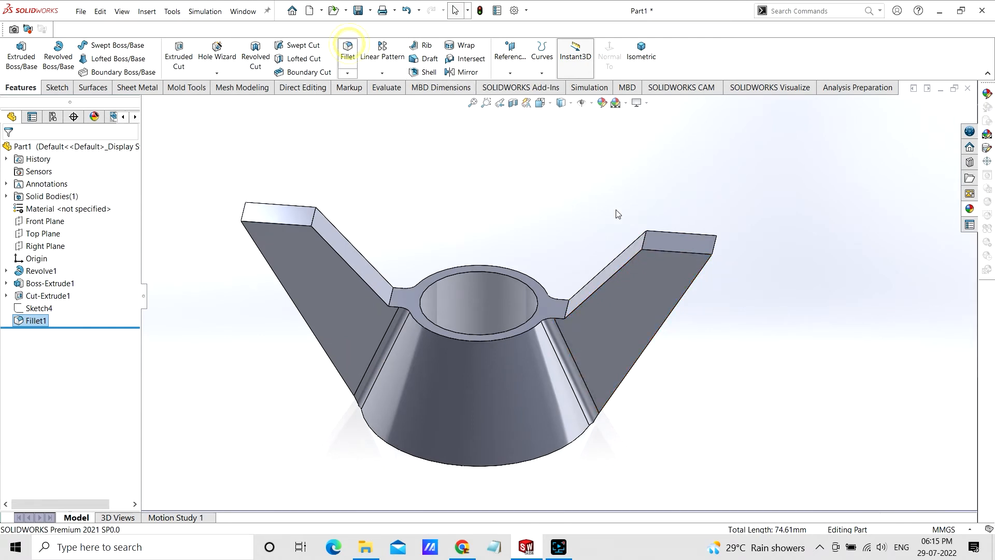
{"action": "scroll", "coordinate": [651, 235], "scroll_direction": "down", "scroll_amount": 2}
{"action": "left_click", "coordinate": [637, 245]}
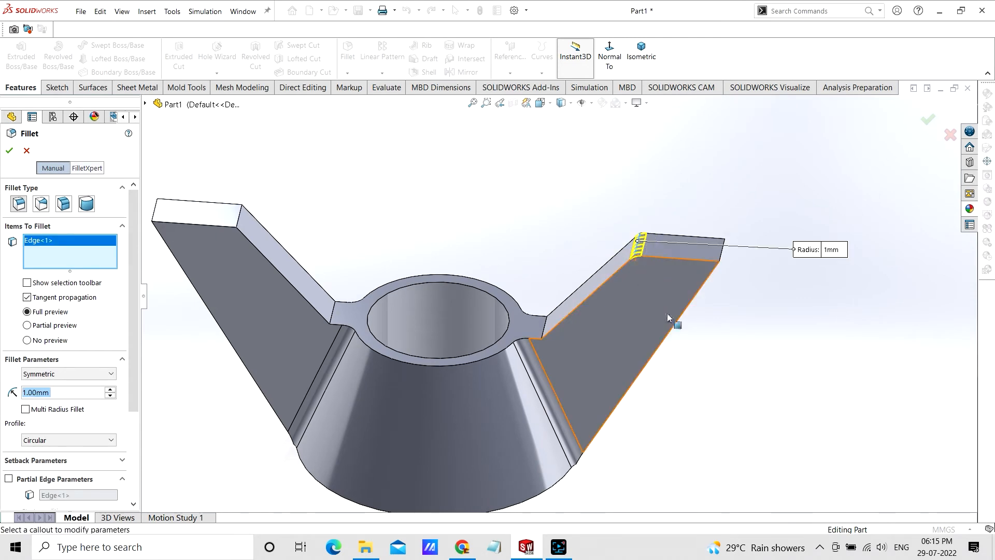
{"action": "left_click", "coordinate": [679, 327]}
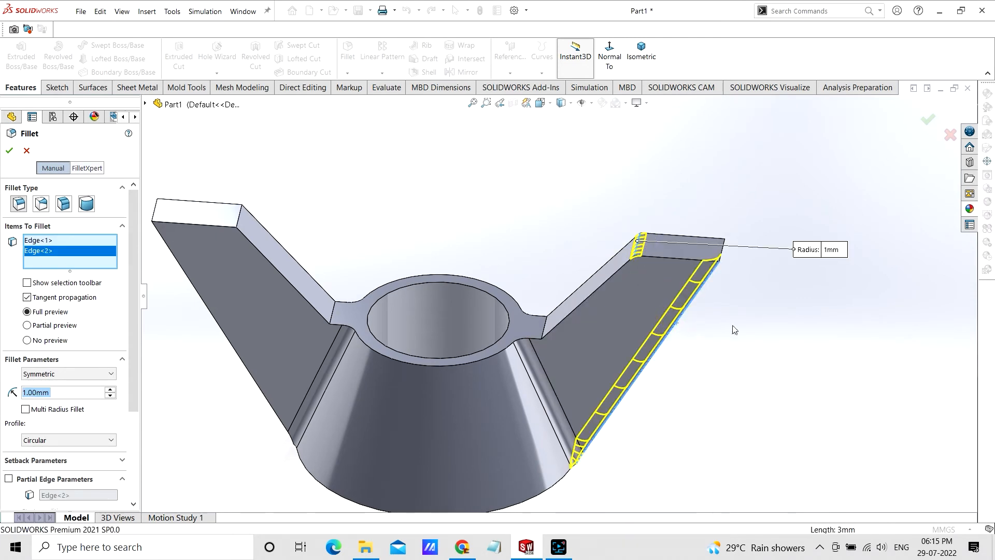
{"action": "middle_click_drag", "start_coordinate": [733, 330], "coordinate": [605, 296]}
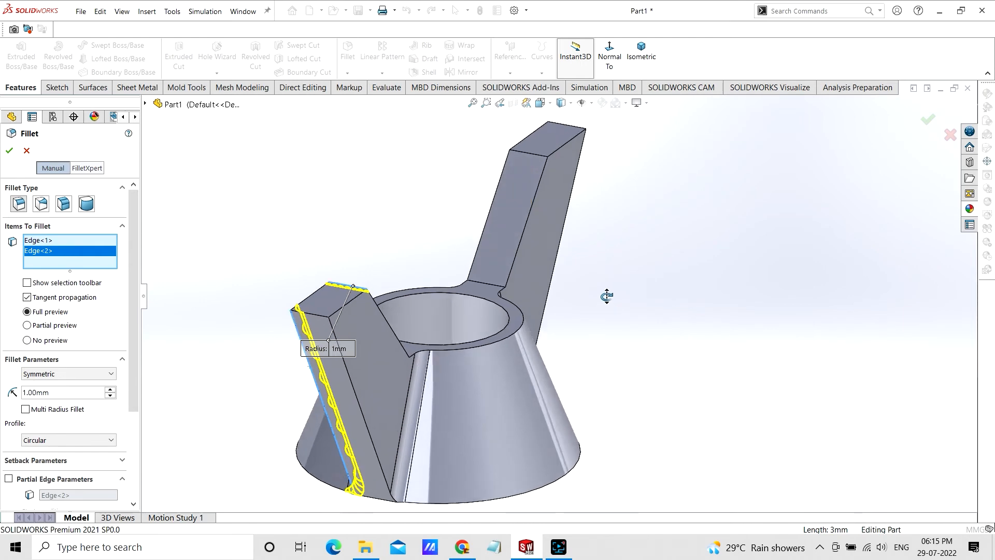
{"action": "left_click", "coordinate": [349, 386]}
Add the opposite wing's two long outer slanted edges, remove the short upper corner edge from the selection, and apply the fillet.
{"action": "middle_click_drag", "start_coordinate": [349, 384], "coordinate": [506, 309]}
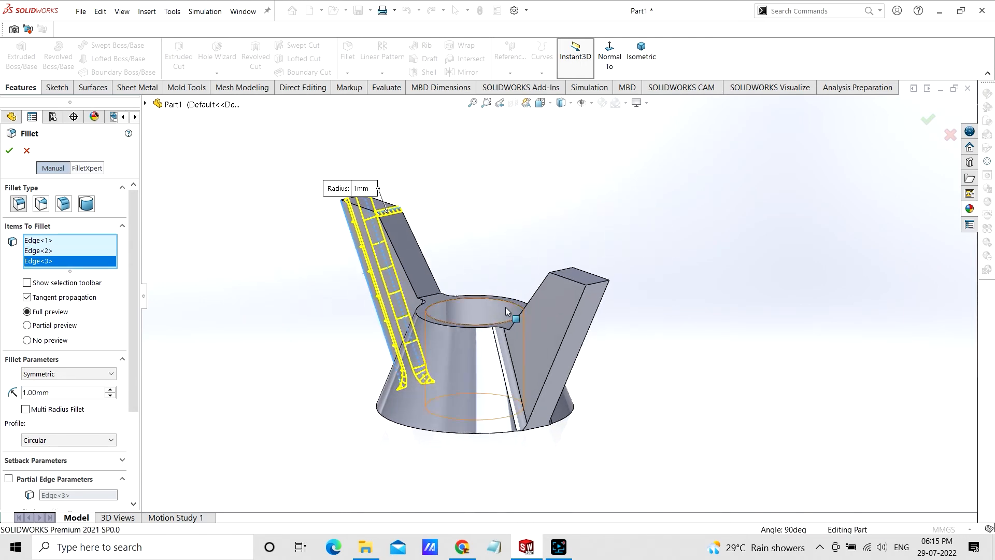
{"action": "left_click", "coordinate": [565, 343]}
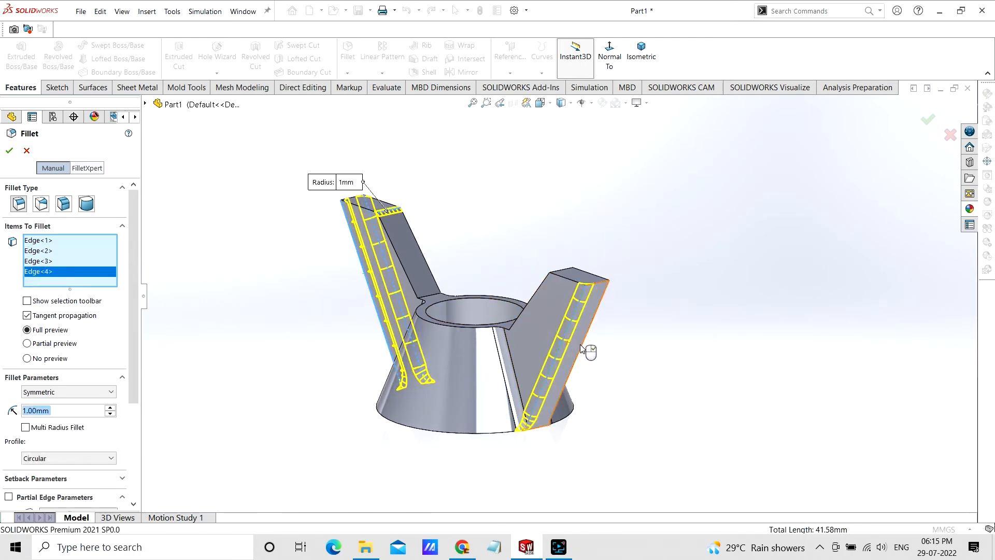
{"action": "left_click", "coordinate": [583, 344]}
{"action": "middle_click_drag", "start_coordinate": [582, 344], "coordinate": [503, 289]}
{"action": "scroll", "coordinate": [616, 268], "scroll_direction": "down", "scroll_amount": 3}
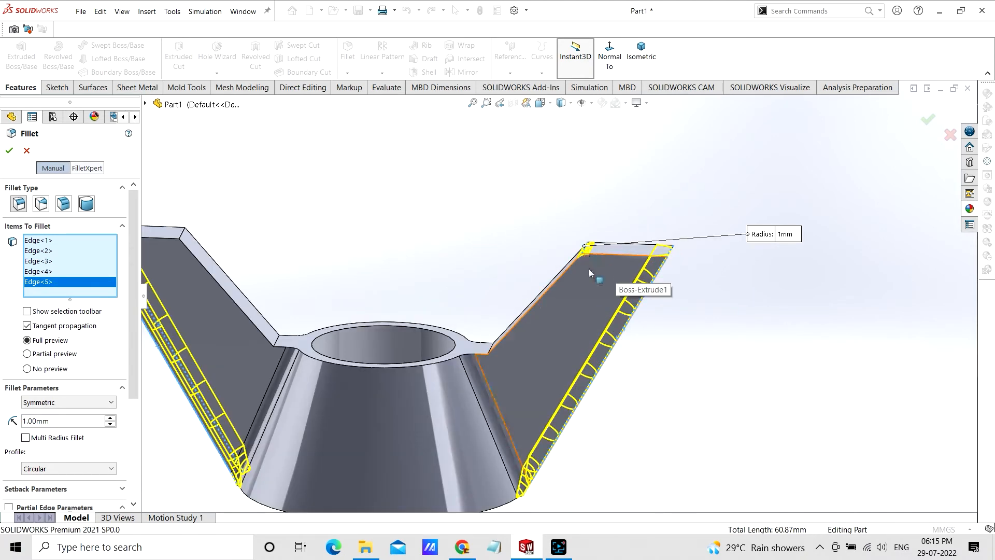
{"action": "middle_click_drag", "start_coordinate": [588, 269], "coordinate": [592, 297]}
{"action": "left_click", "coordinate": [584, 273]}
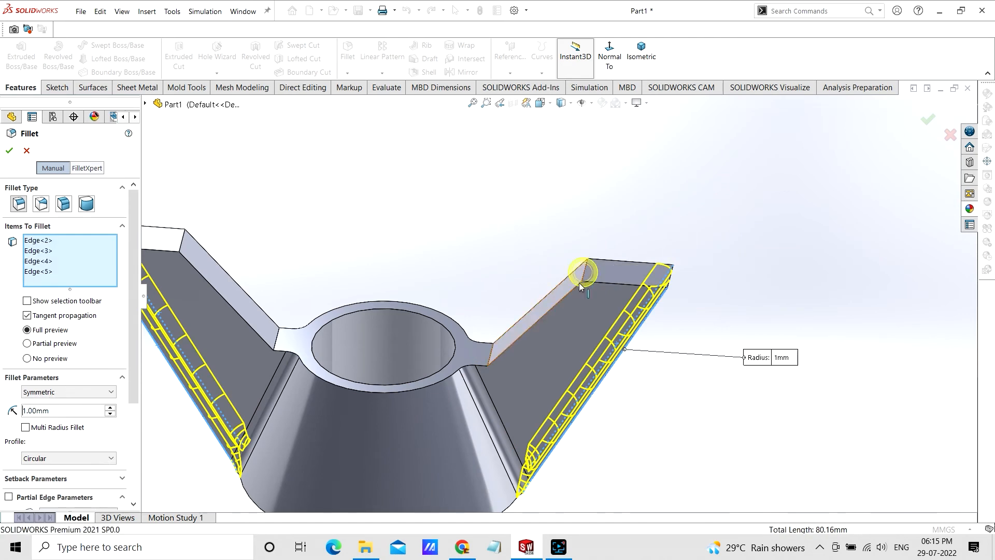
{"action": "left_click", "coordinate": [9, 150]}
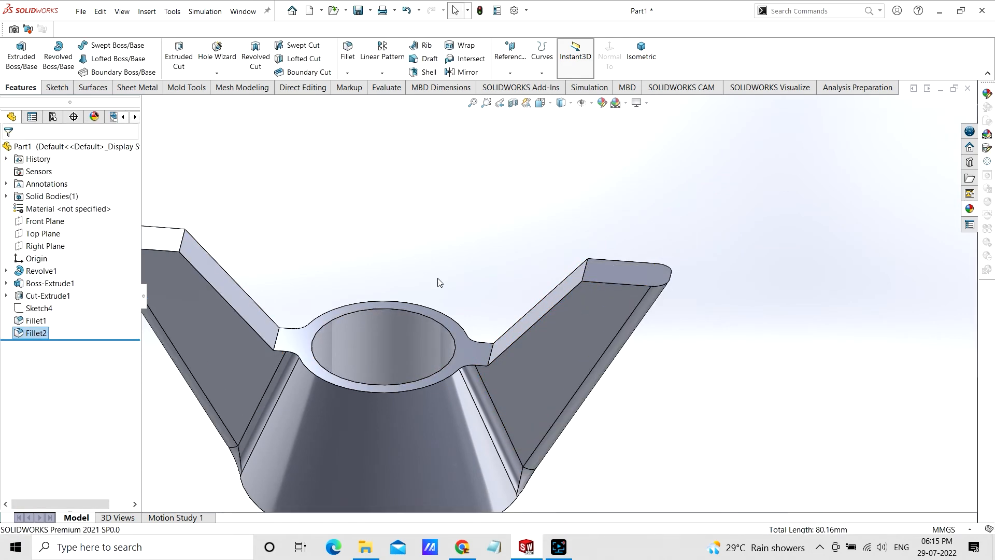
Start another fillet and select the edge of the through hole on the cone's underside.
{"action": "scroll", "coordinate": [533, 313], "scroll_direction": "up", "scroll_amount": 3}
{"action": "middle_click_drag", "start_coordinate": [533, 313], "coordinate": [618, 314]}
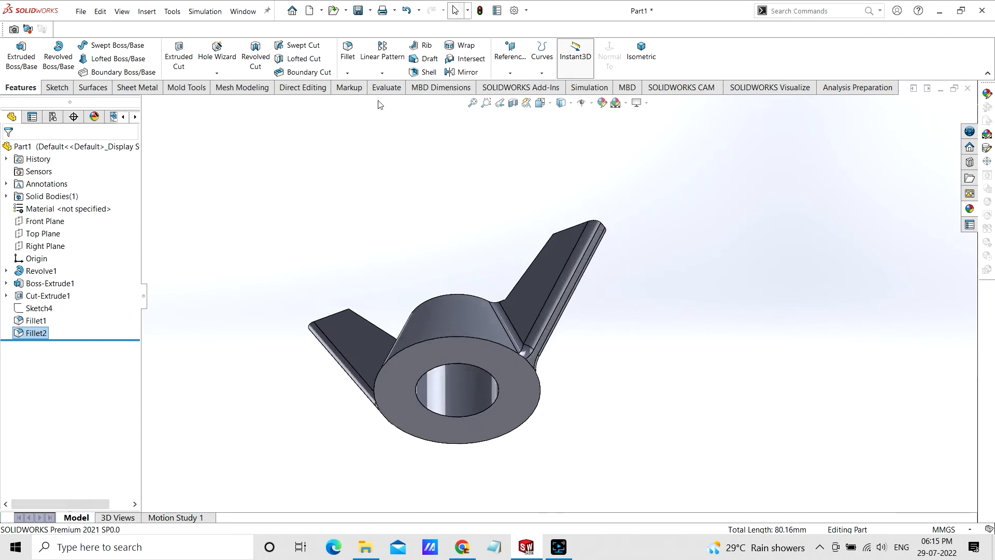
{"action": "left_click", "coordinate": [348, 49]}
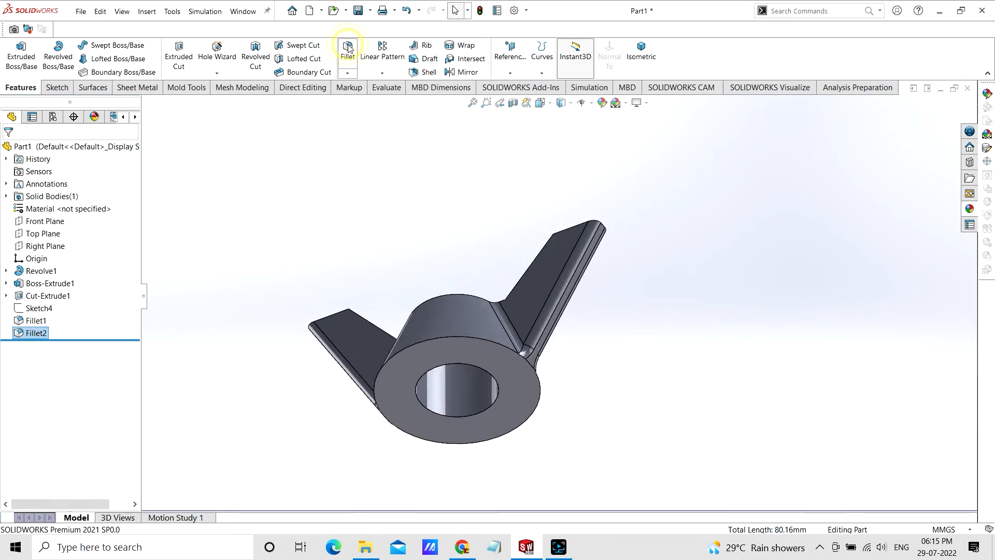
{"action": "left_click", "coordinate": [425, 410]}
{"action": "middle_click_drag", "start_coordinate": [424, 406], "coordinate": [463, 331]}
{"action": "scroll", "coordinate": [533, 317], "scroll_direction": "down", "scroll_amount": 5}
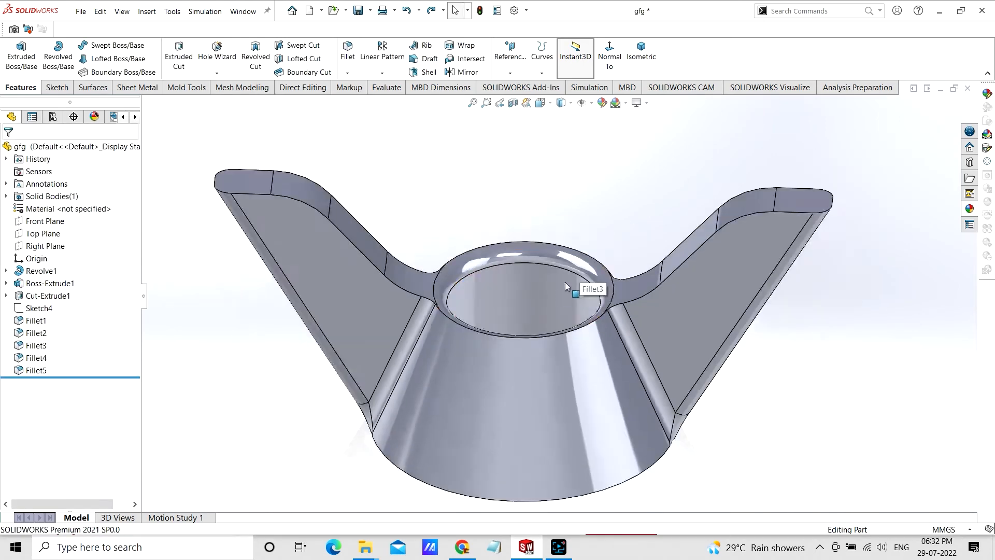
Fillet the continuous upper outline of the wings and cone with a symmetric 0.10 mm radius.
{"action": "middle_click_drag", "start_coordinate": [565, 282], "coordinate": [533, 293]}
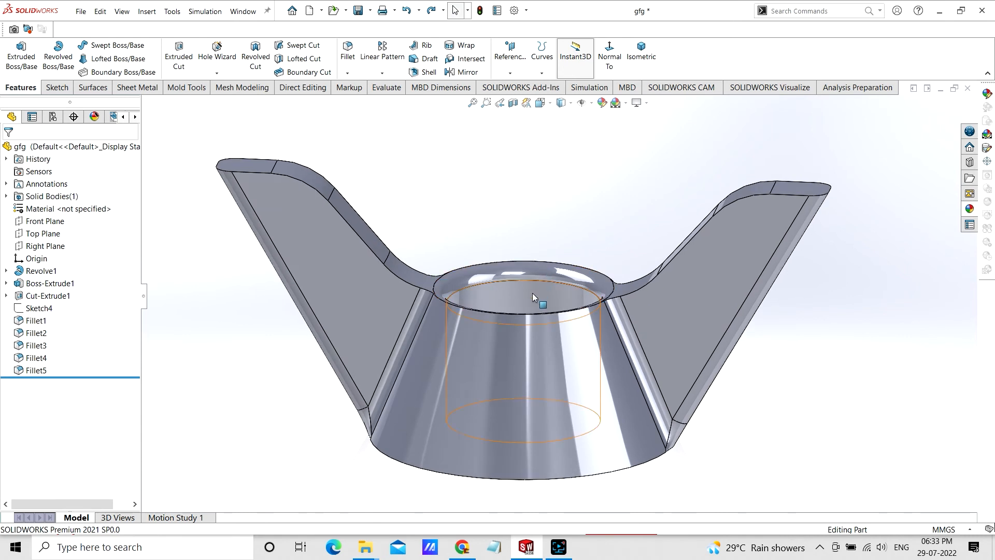
{"action": "left_click", "coordinate": [349, 48]}
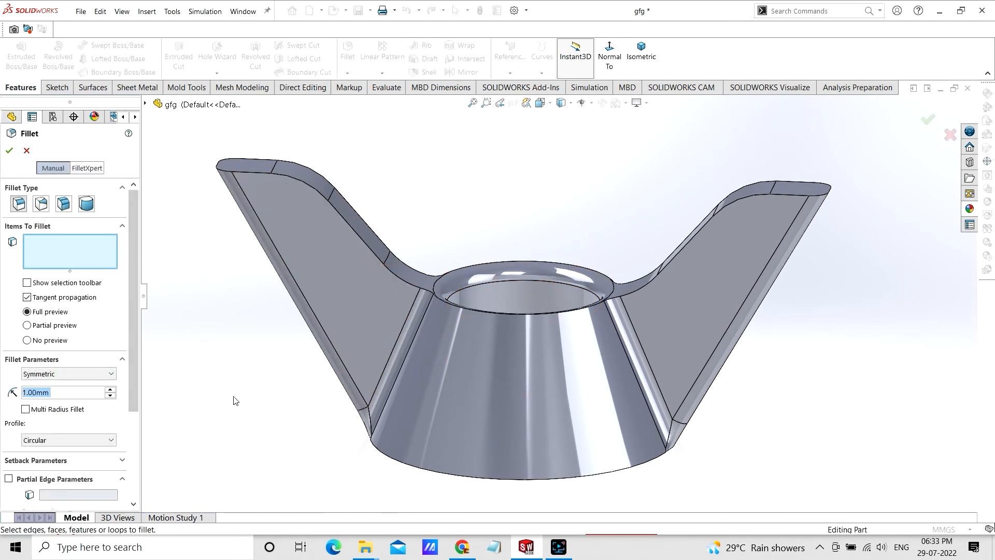
{"action": "type", "text": "."}
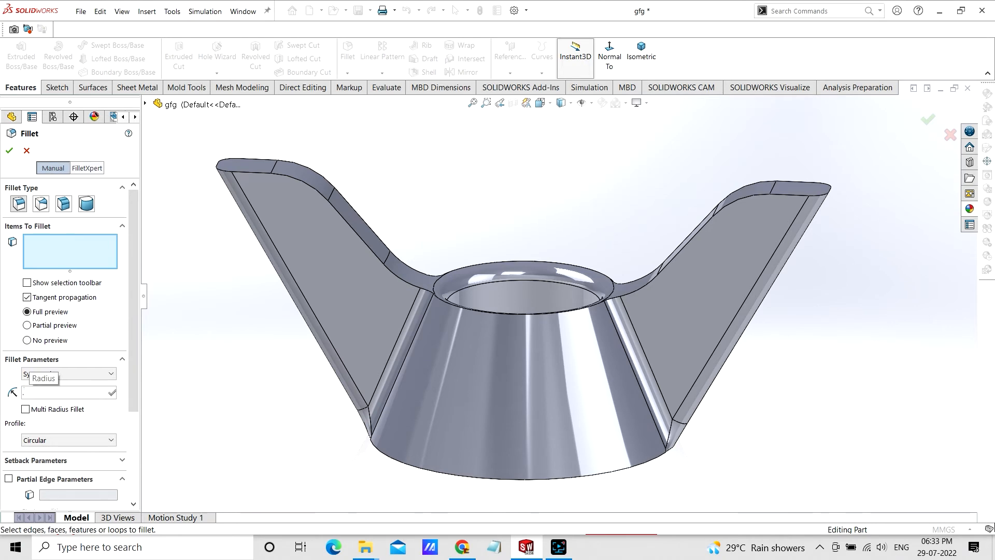
{"action": "type", "text": "1"}
{"action": "key", "text": "Return"}
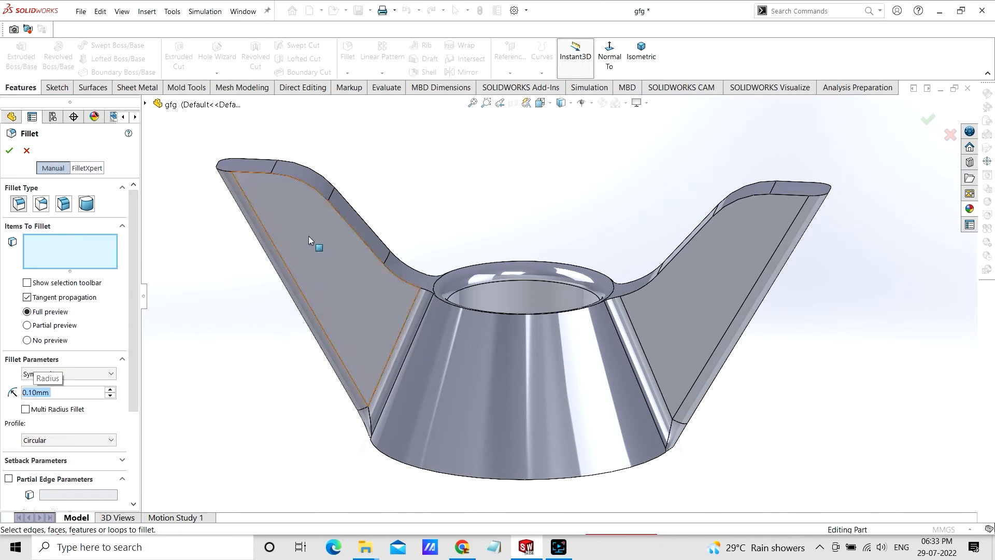
{"action": "left_click", "coordinate": [313, 190]}
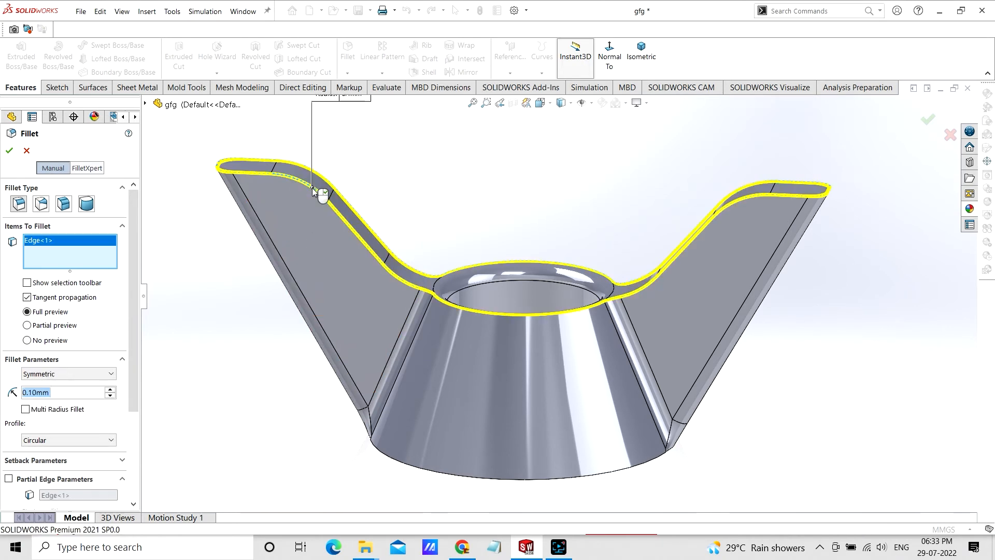
{"action": "left_click", "coordinate": [9, 151]}
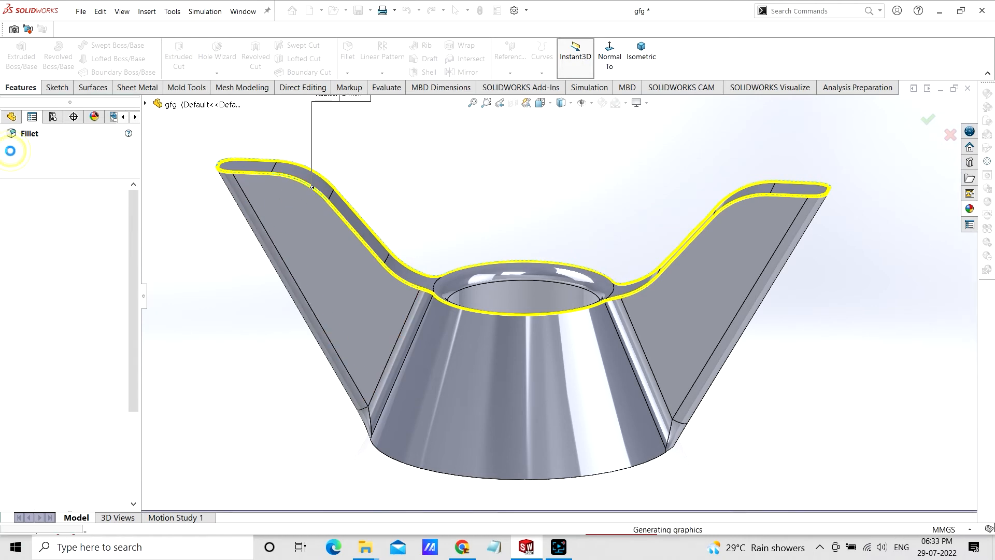
Start a Thread feature, accept the nominal-profile notice, and select the upper circular edge of the through hole.
{"action": "scroll", "coordinate": [537, 302], "scroll_direction": "down", "scroll_amount": 2}
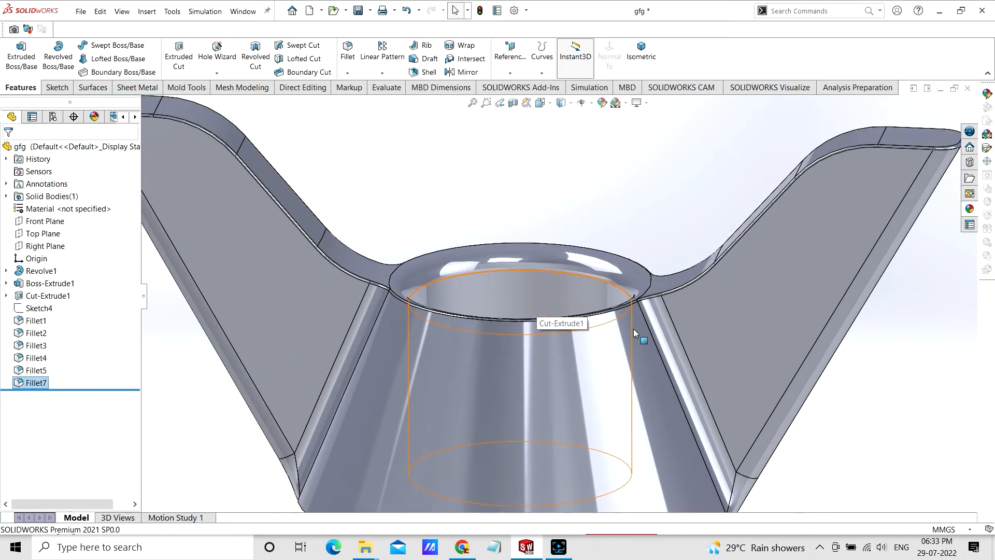
{"action": "scroll", "coordinate": [648, 336], "scroll_direction": "up", "scroll_amount": 2}
{"action": "middle_click_drag", "start_coordinate": [678, 332], "coordinate": [677, 353]}
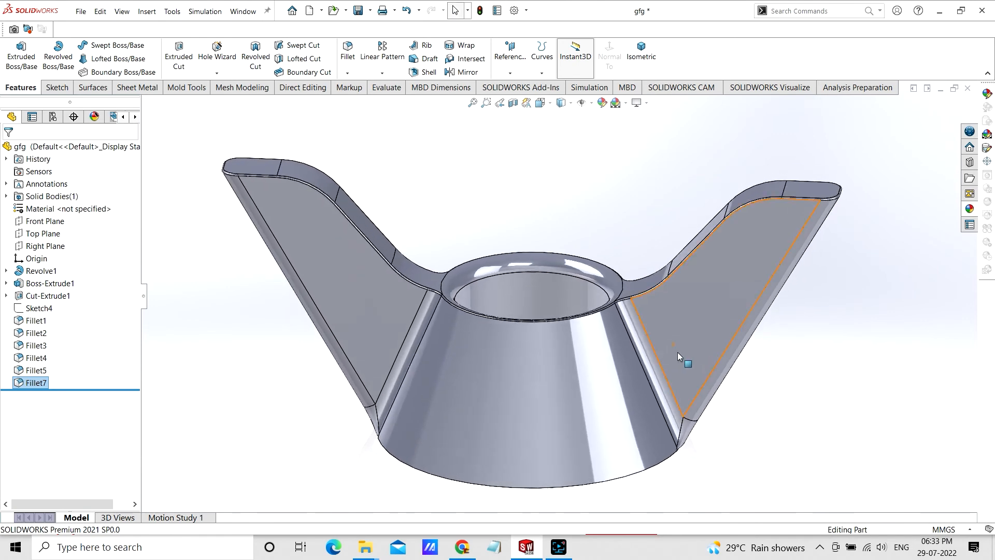
{"action": "left_click", "coordinate": [217, 73]}
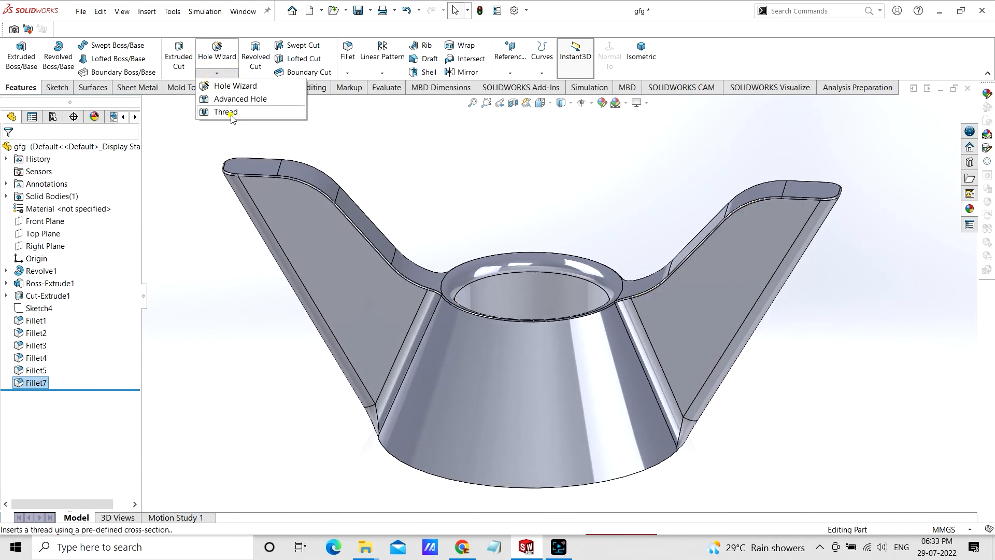
{"action": "left_click", "coordinate": [226, 112]}
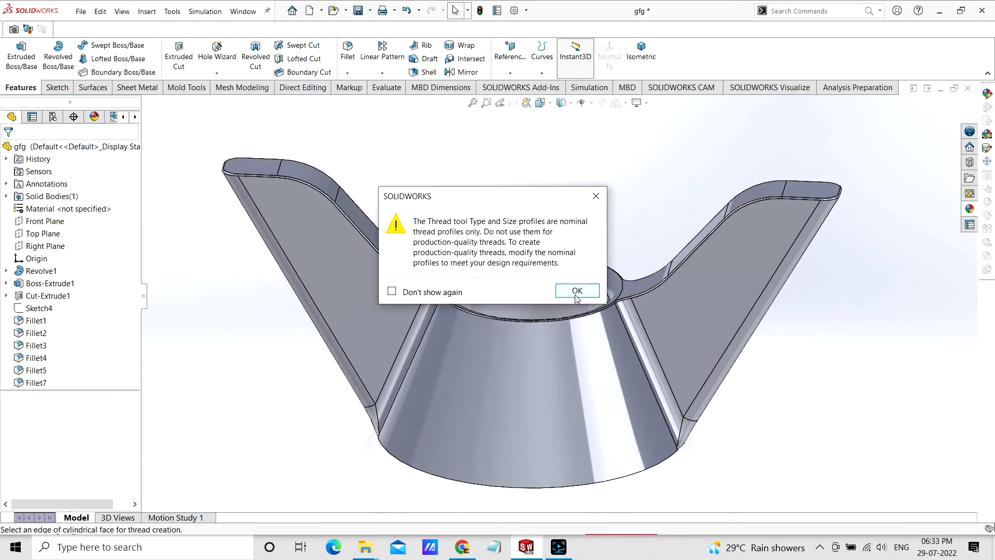
{"action": "left_click", "coordinate": [576, 292]}
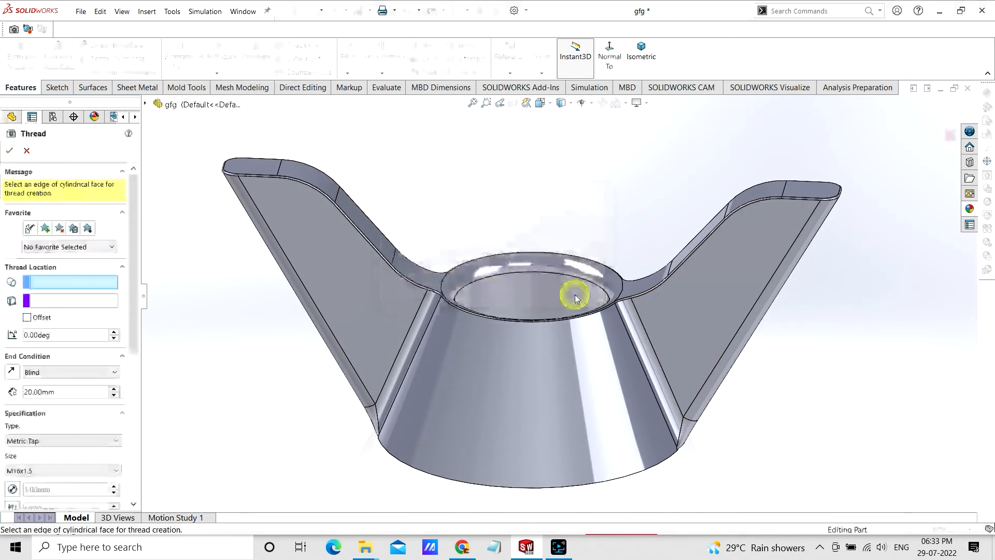
{"action": "left_click", "coordinate": [534, 272]}
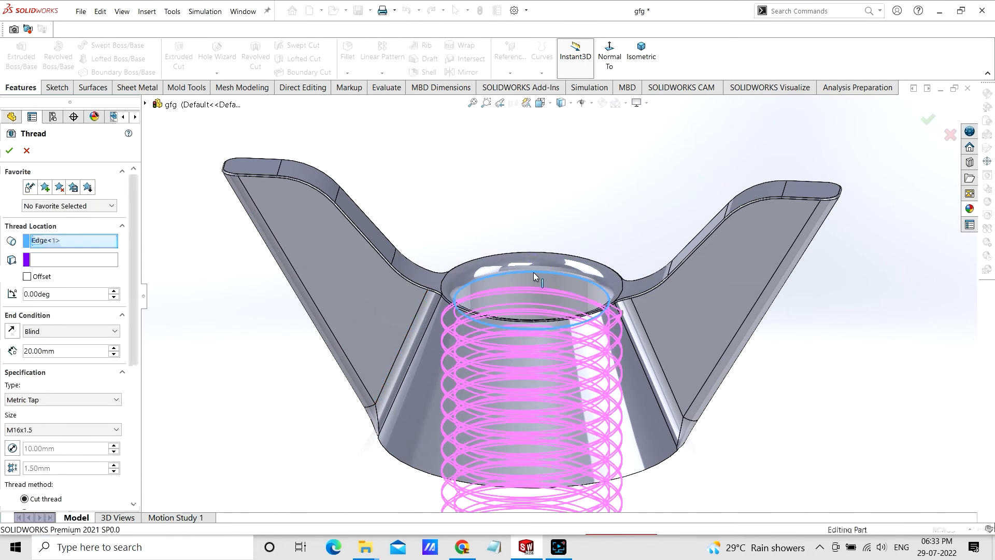
Set the Metric Tap thread size to M14x1.5.
{"action": "scroll", "coordinate": [550, 290], "scroll_direction": "up", "scroll_amount": 3}
{"action": "left_click", "coordinate": [87, 430]}
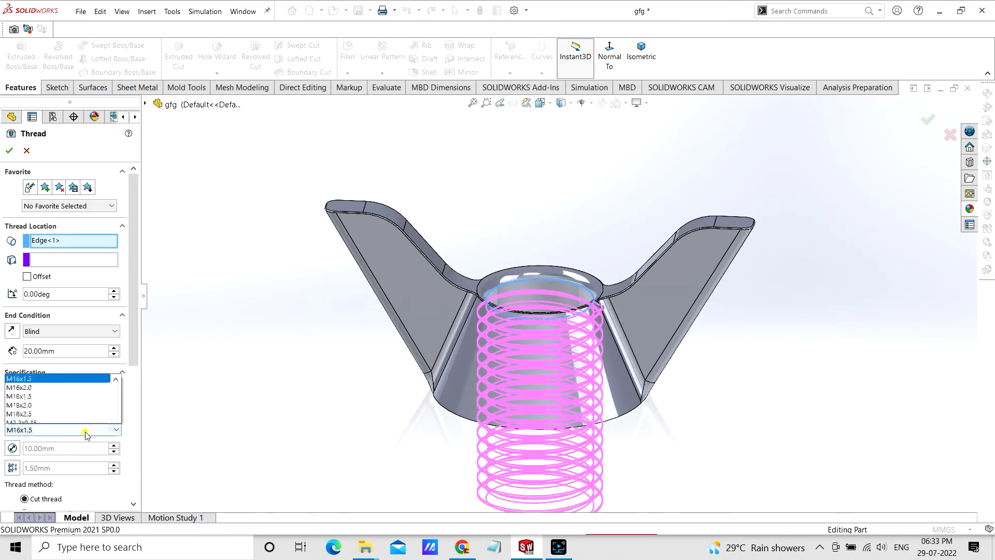
{"action": "left_click", "coordinate": [104, 434]}
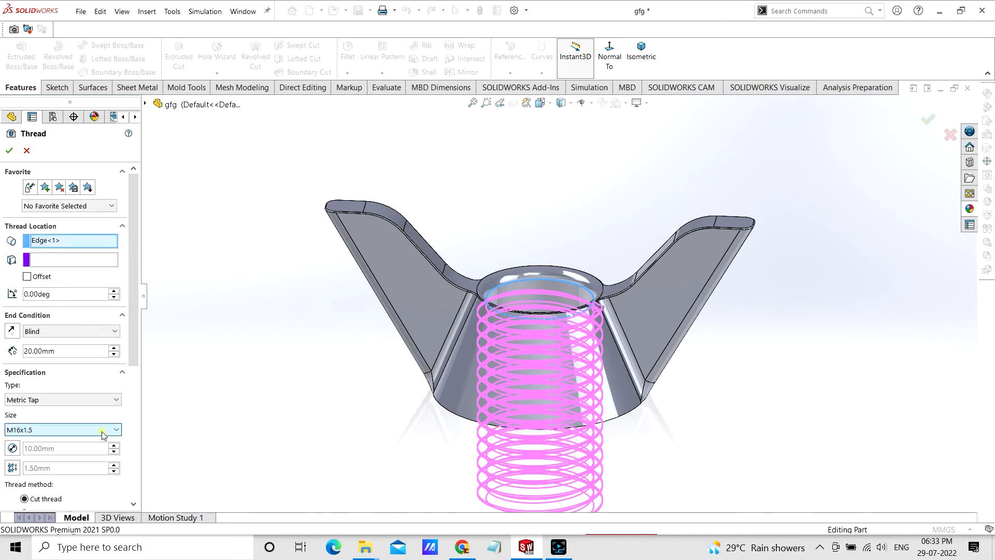
{"action": "left_click", "coordinate": [105, 433]}
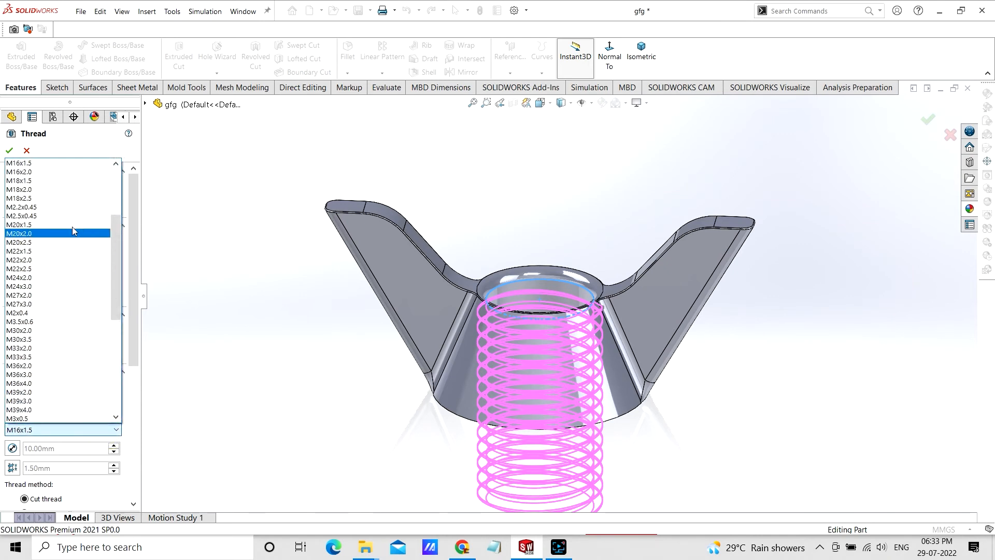
{"action": "scroll", "coordinate": [73, 243], "scroll_direction": "up", "scroll_amount": 4}
{"action": "scroll", "coordinate": [72, 246], "scroll_direction": "up", "scroll_amount": 1}
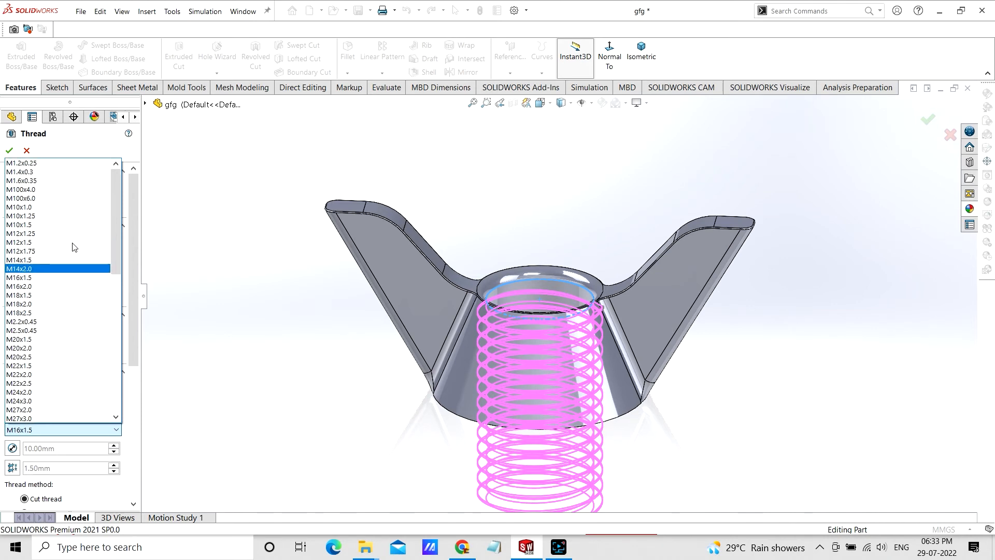
{"action": "left_click", "coordinate": [36, 260]}
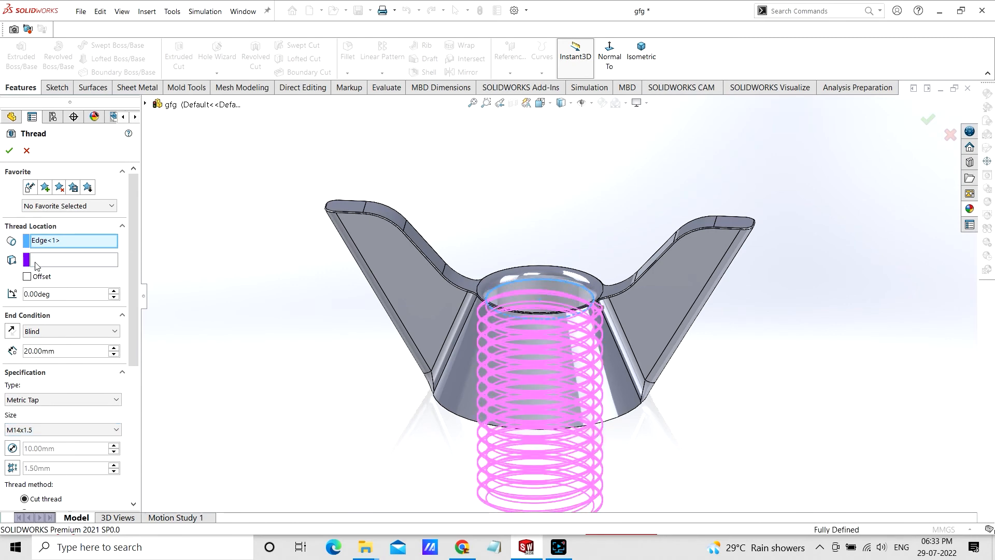
Change the Metric Tap thread size to M16x1.5.
{"action": "middle_click_drag", "start_coordinate": [481, 360], "coordinate": [697, 363]}
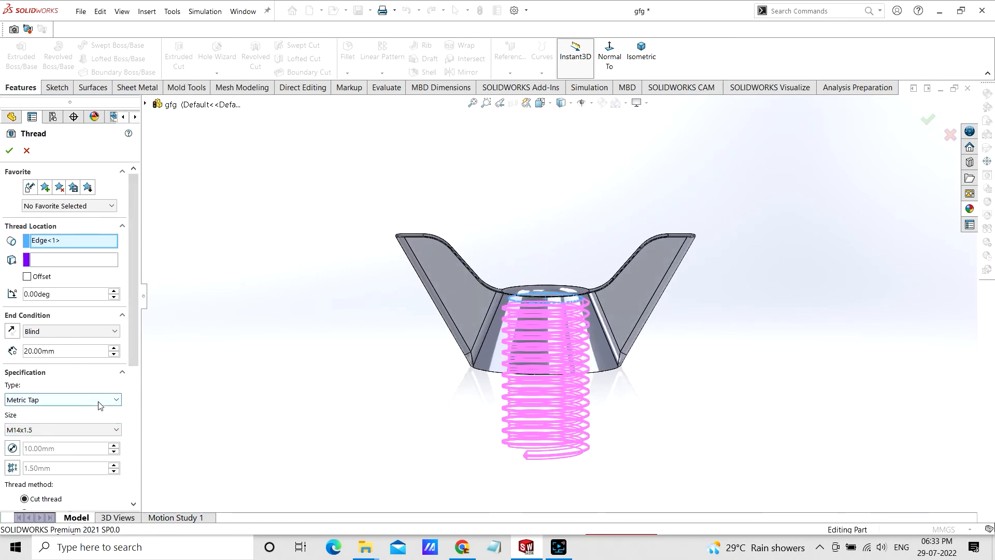
{"action": "left_click", "coordinate": [100, 434]}
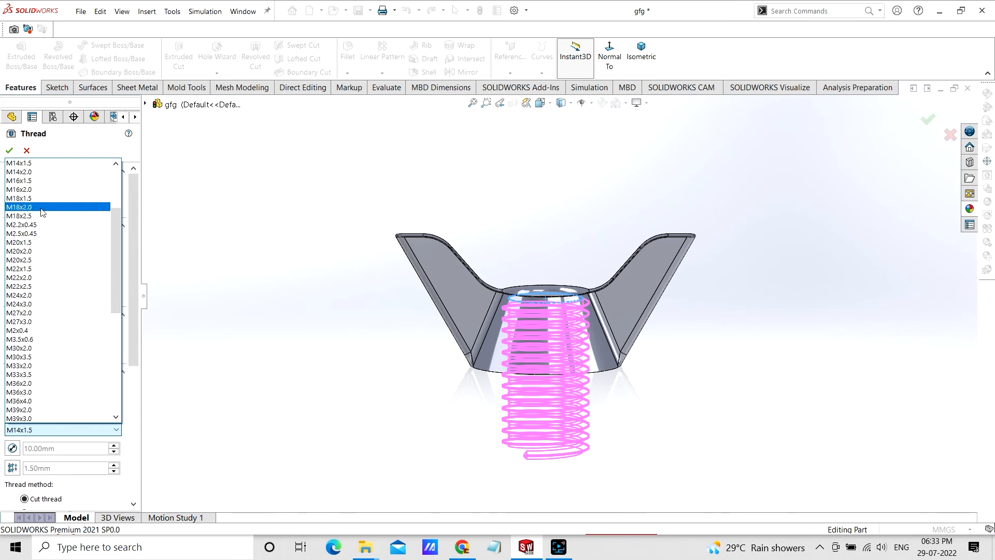
{"action": "left_click", "coordinate": [26, 181]}
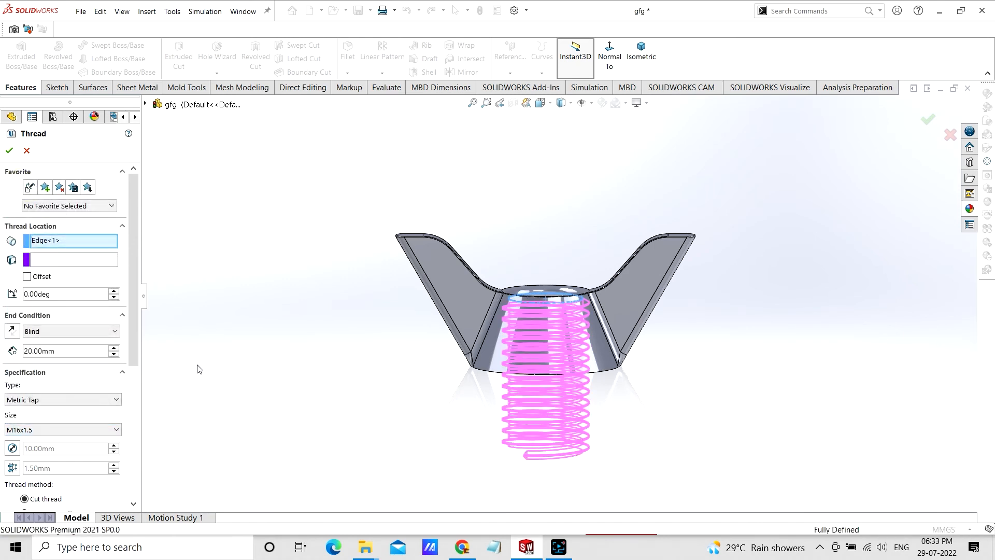
Offset the thread start 5 mm above the selected edge by reversing the offset direction, and create the 20 mm blind cut thread.
{"action": "left_click", "coordinate": [28, 278]}
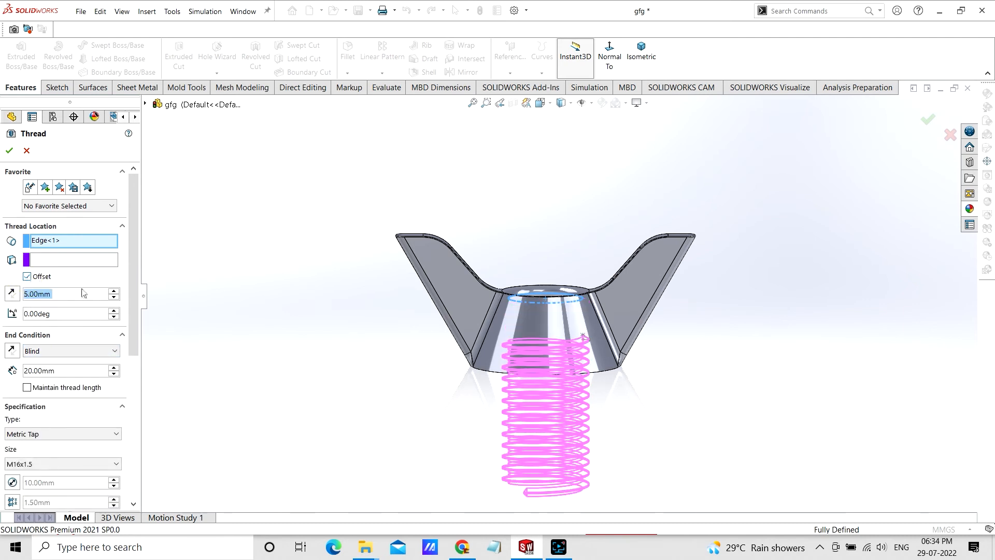
{"action": "left_click", "coordinate": [12, 296]}
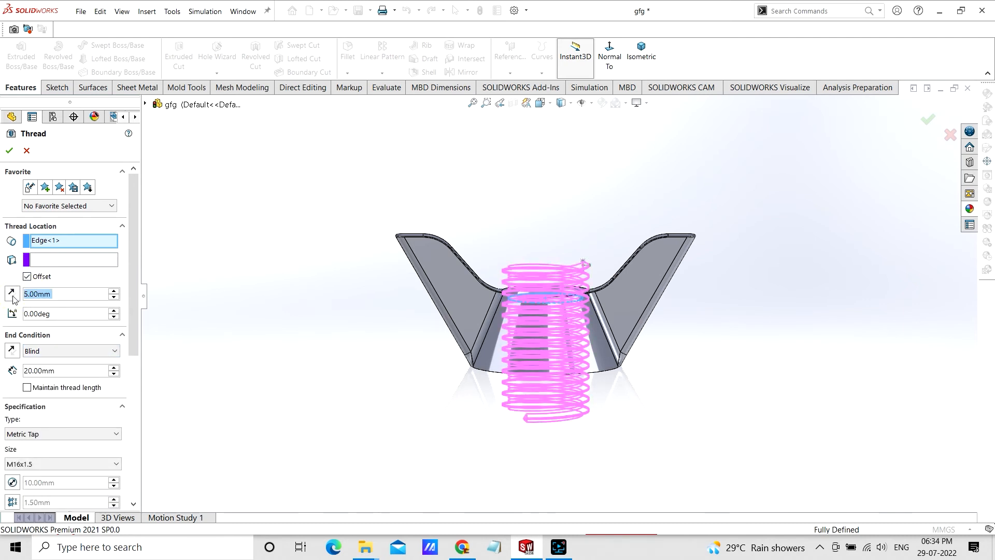
{"action": "middle_click_drag", "start_coordinate": [579, 392], "coordinate": [673, 440]}
{"action": "scroll", "coordinate": [57, 285], "scroll_direction": "down", "scroll_amount": 8}
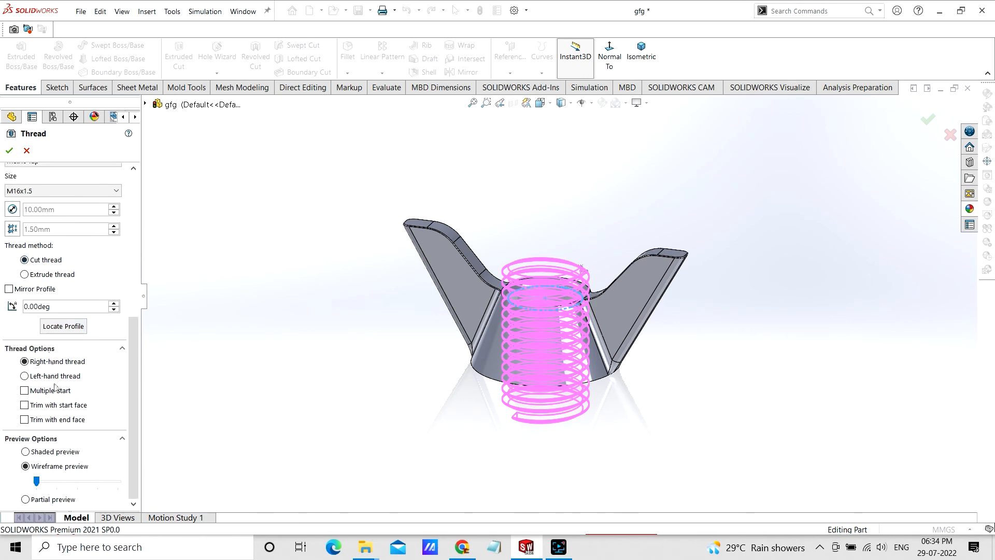
{"action": "scroll", "coordinate": [130, 350], "scroll_direction": "up", "scroll_amount": 8}
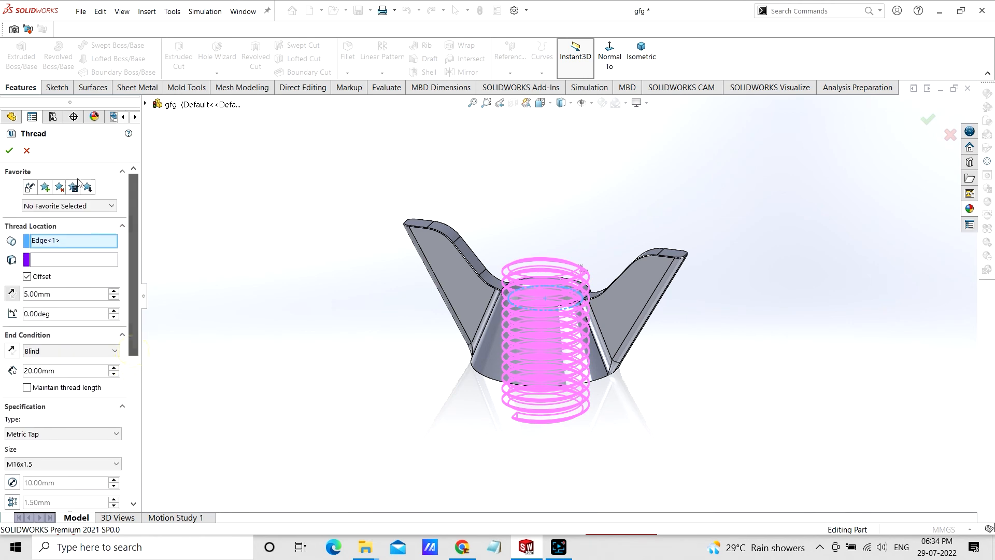
{"action": "left_click", "coordinate": [9, 151]}
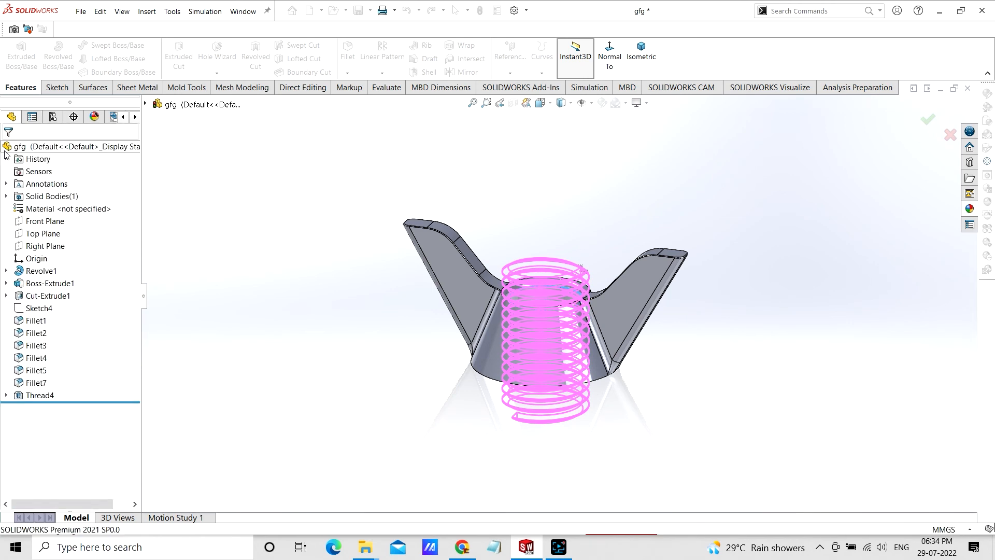
Examine the internal thread from the underside and from above the wing nut.
{"action": "scroll", "coordinate": [585, 305], "scroll_direction": "down", "scroll_amount": 5}
{"action": "middle_click_drag", "start_coordinate": [585, 305], "coordinate": [573, 237]}
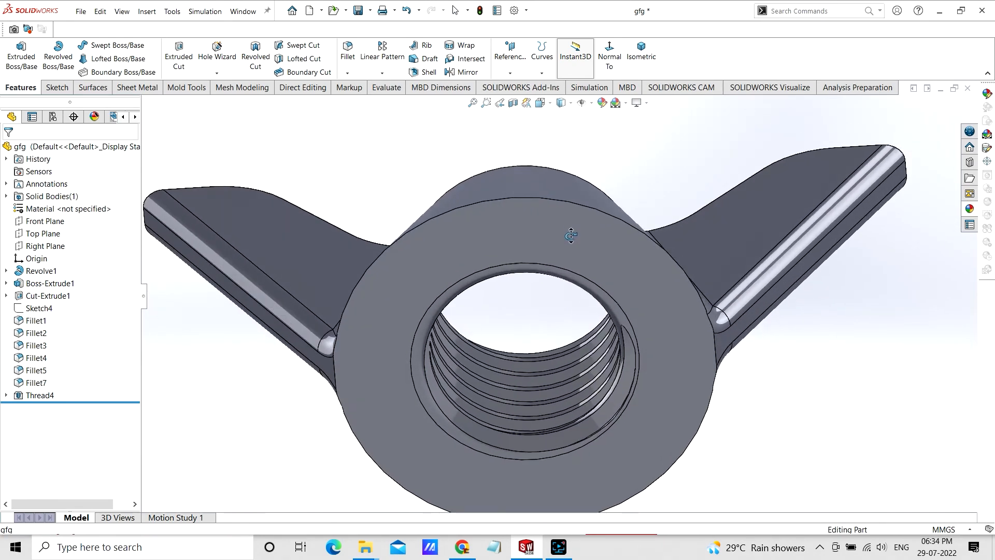
{"action": "scroll", "coordinate": [549, 337], "scroll_direction": "down", "scroll_amount": 4}
{"action": "middle_click_drag", "start_coordinate": [548, 337], "coordinate": [581, 219]}
{"action": "scroll", "coordinate": [493, 399], "scroll_direction": "up", "scroll_amount": 2}
{"action": "scroll", "coordinate": [462, 417], "scroll_direction": "up", "scroll_amount": 2}
{"action": "scroll", "coordinate": [615, 408], "scroll_direction": "up", "scroll_amount": 3}
{"action": "scroll", "coordinate": [697, 383], "scroll_direction": "up", "scroll_amount": 1}
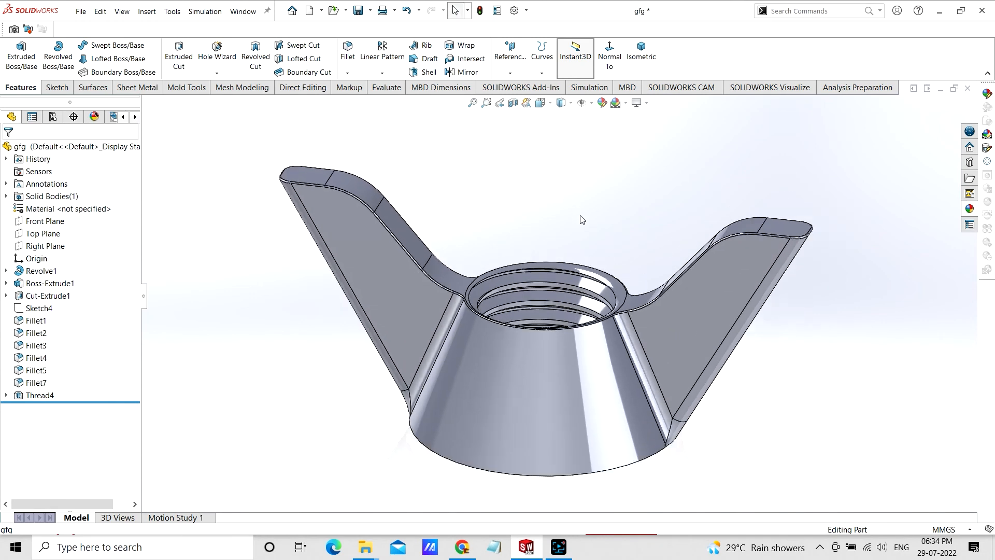
Apply the polished steel metal appearance to the whole wing nut body.
{"action": "left_click", "coordinate": [967, 209]}
{"action": "left_click", "coordinate": [887, 122]}
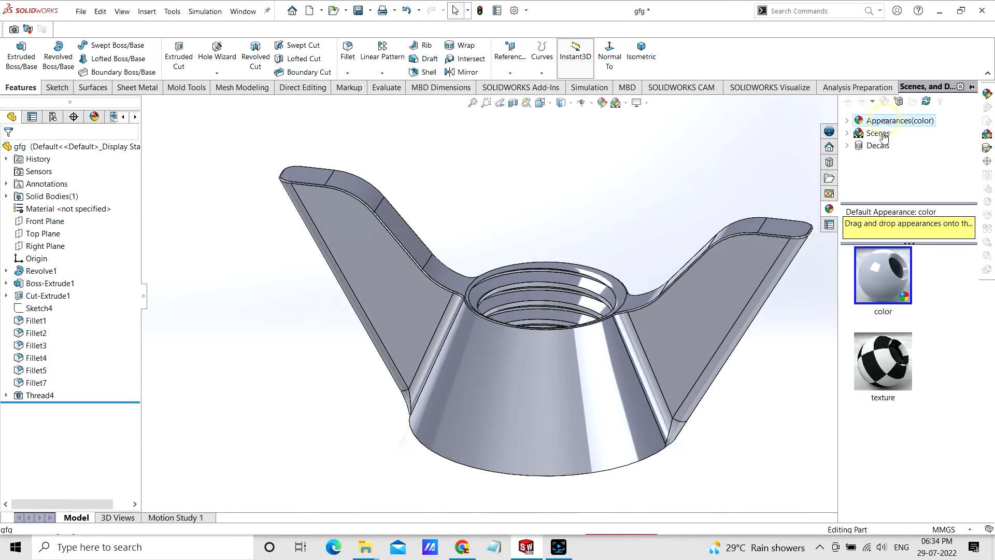
{"action": "left_click", "coordinate": [848, 121]}
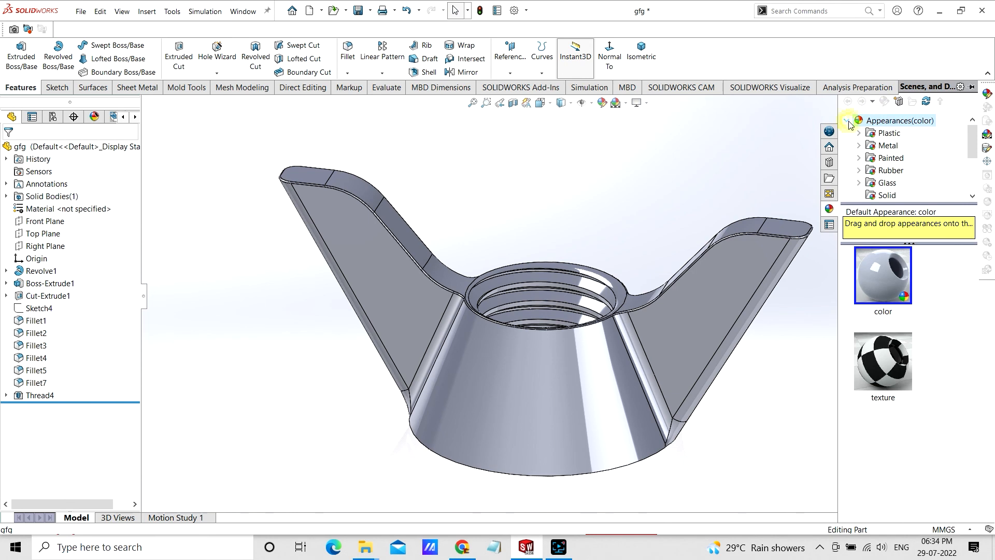
{"action": "left_click", "coordinate": [888, 146]}
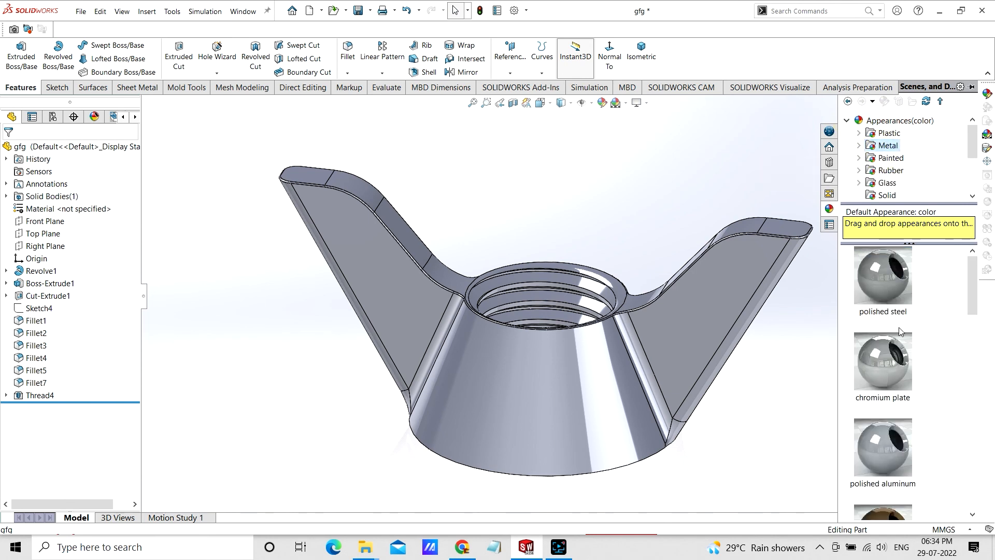
{"action": "left_click_drag", "start_coordinate": [868, 288], "coordinate": [578, 363]}
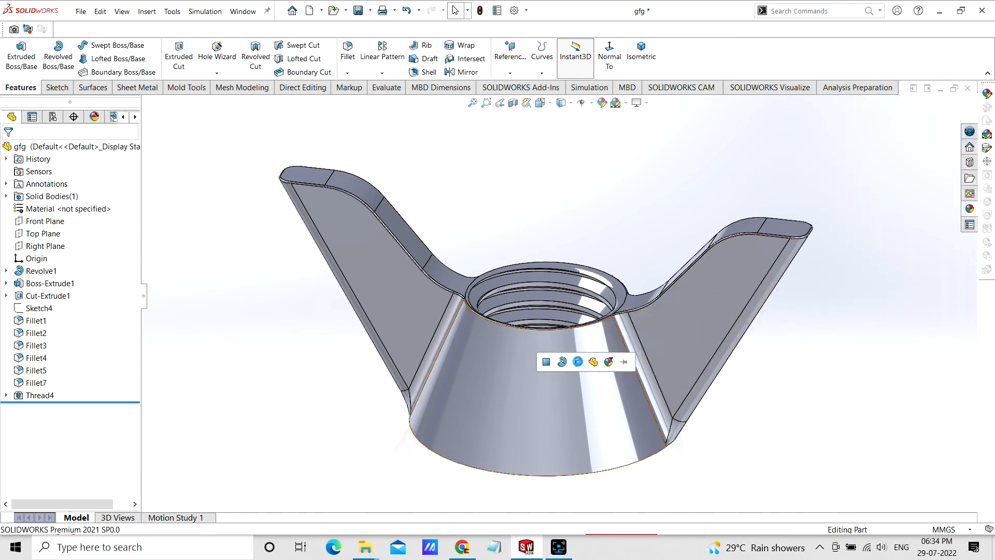
{"action": "left_click", "coordinate": [578, 361]}
{"action": "middle_click_drag", "start_coordinate": [600, 355], "coordinate": [726, 266]}
{"action": "middle_click_drag", "start_coordinate": [604, 292], "coordinate": [687, 264]}
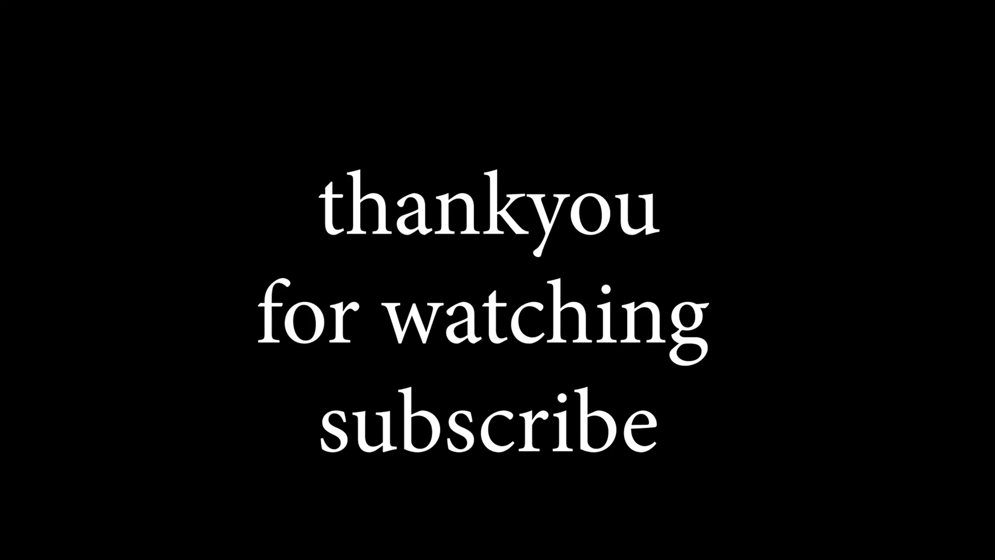